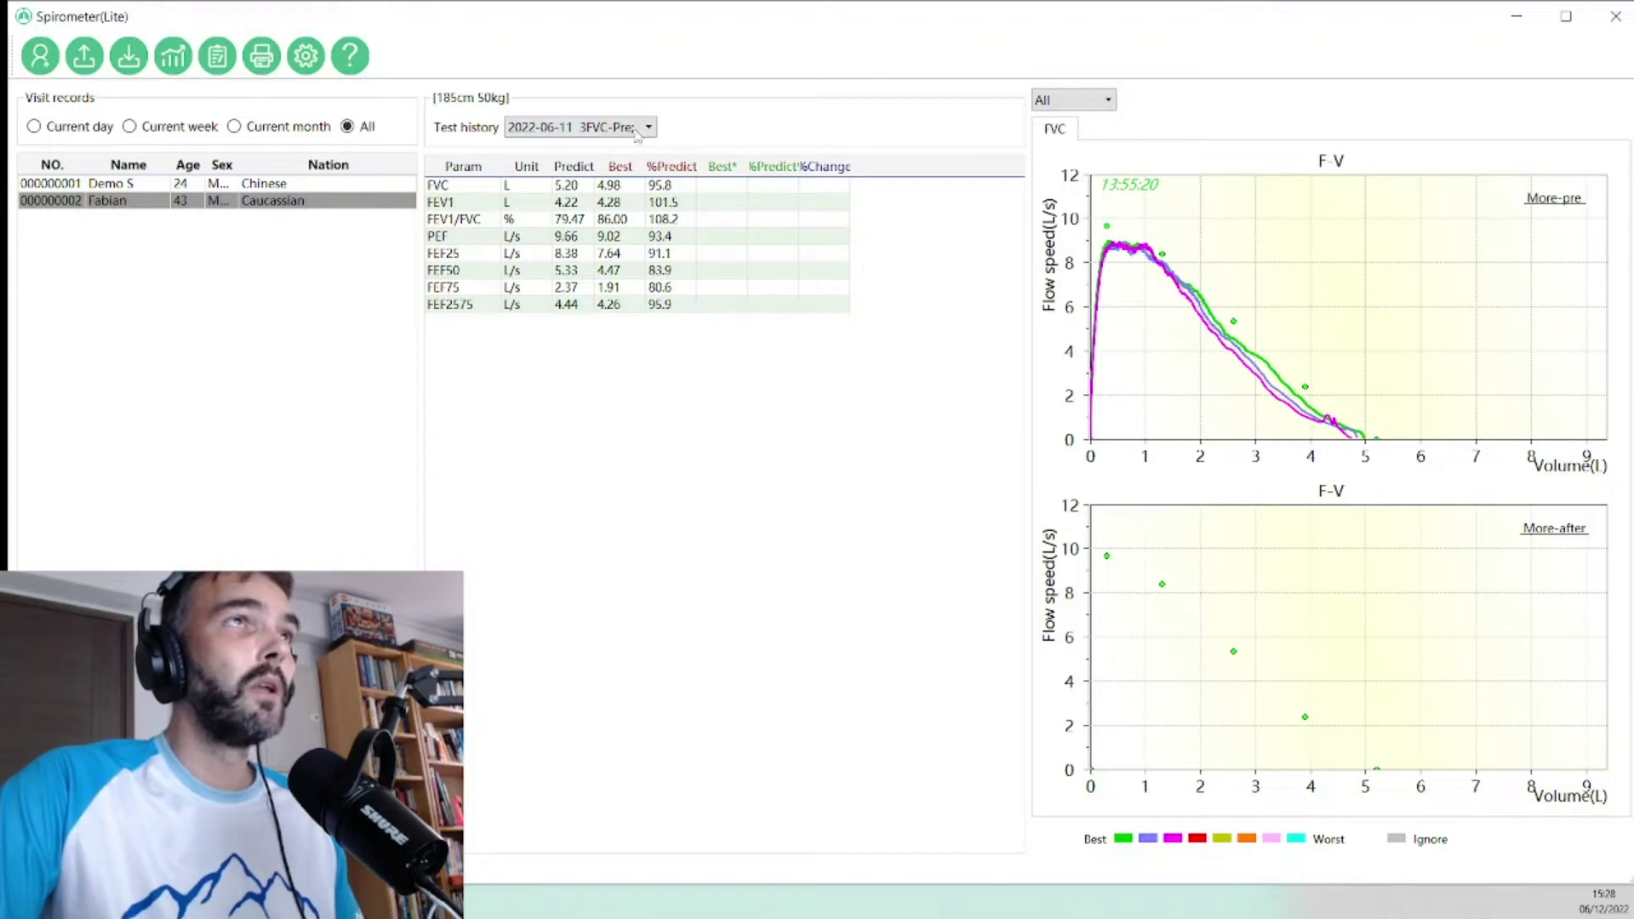
pyautogui.click(598, 130)
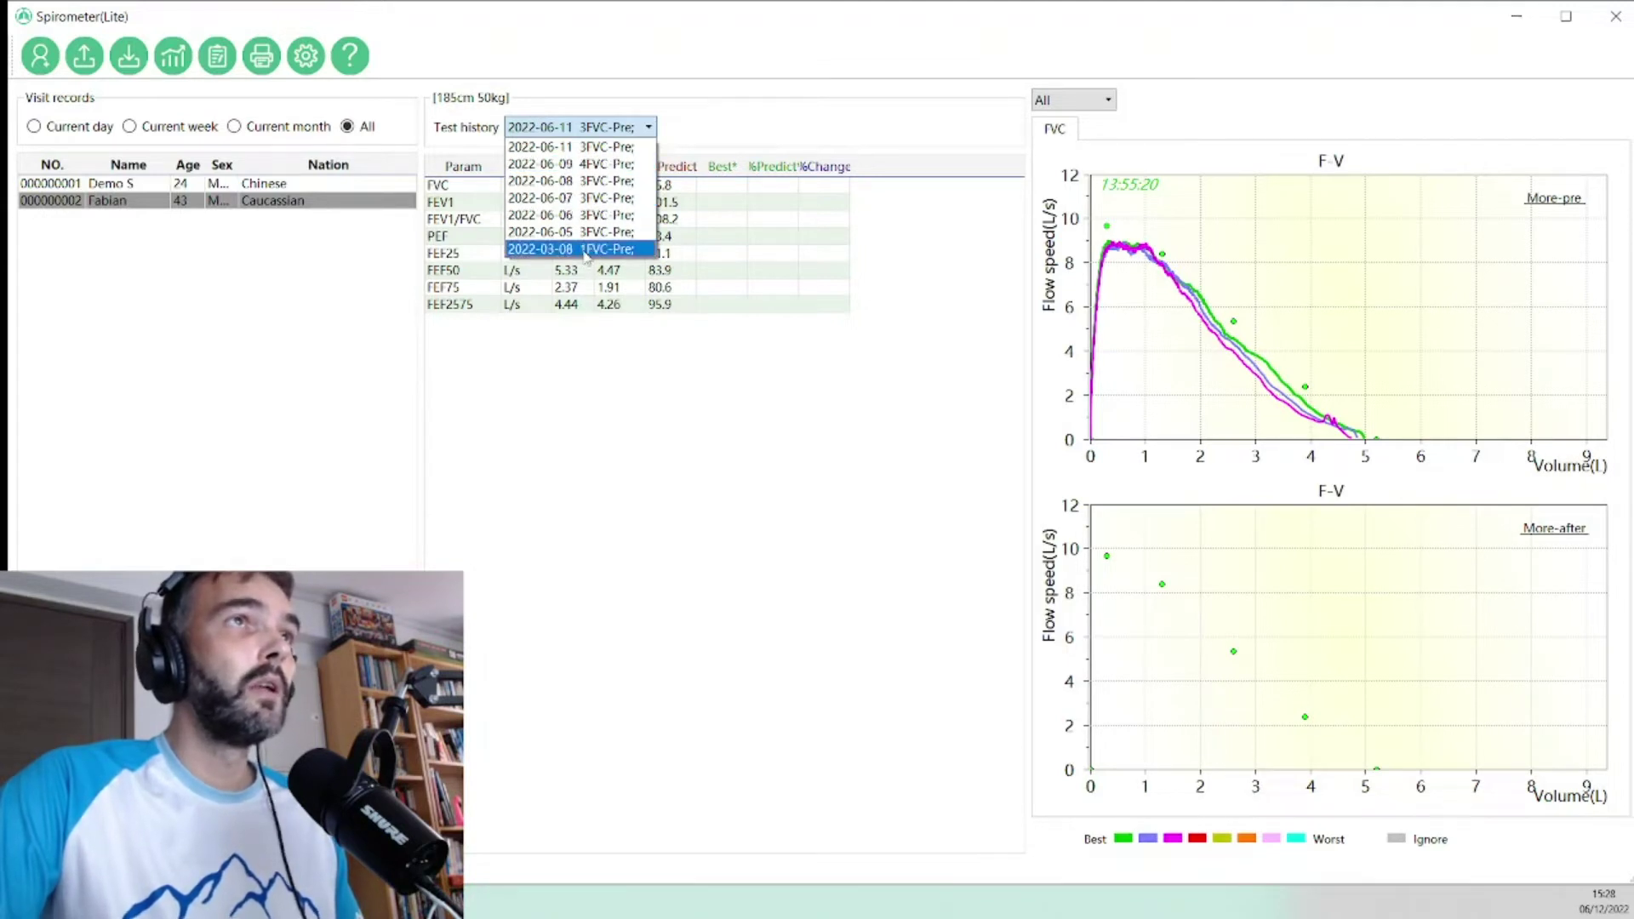
pyautogui.click(586, 249)
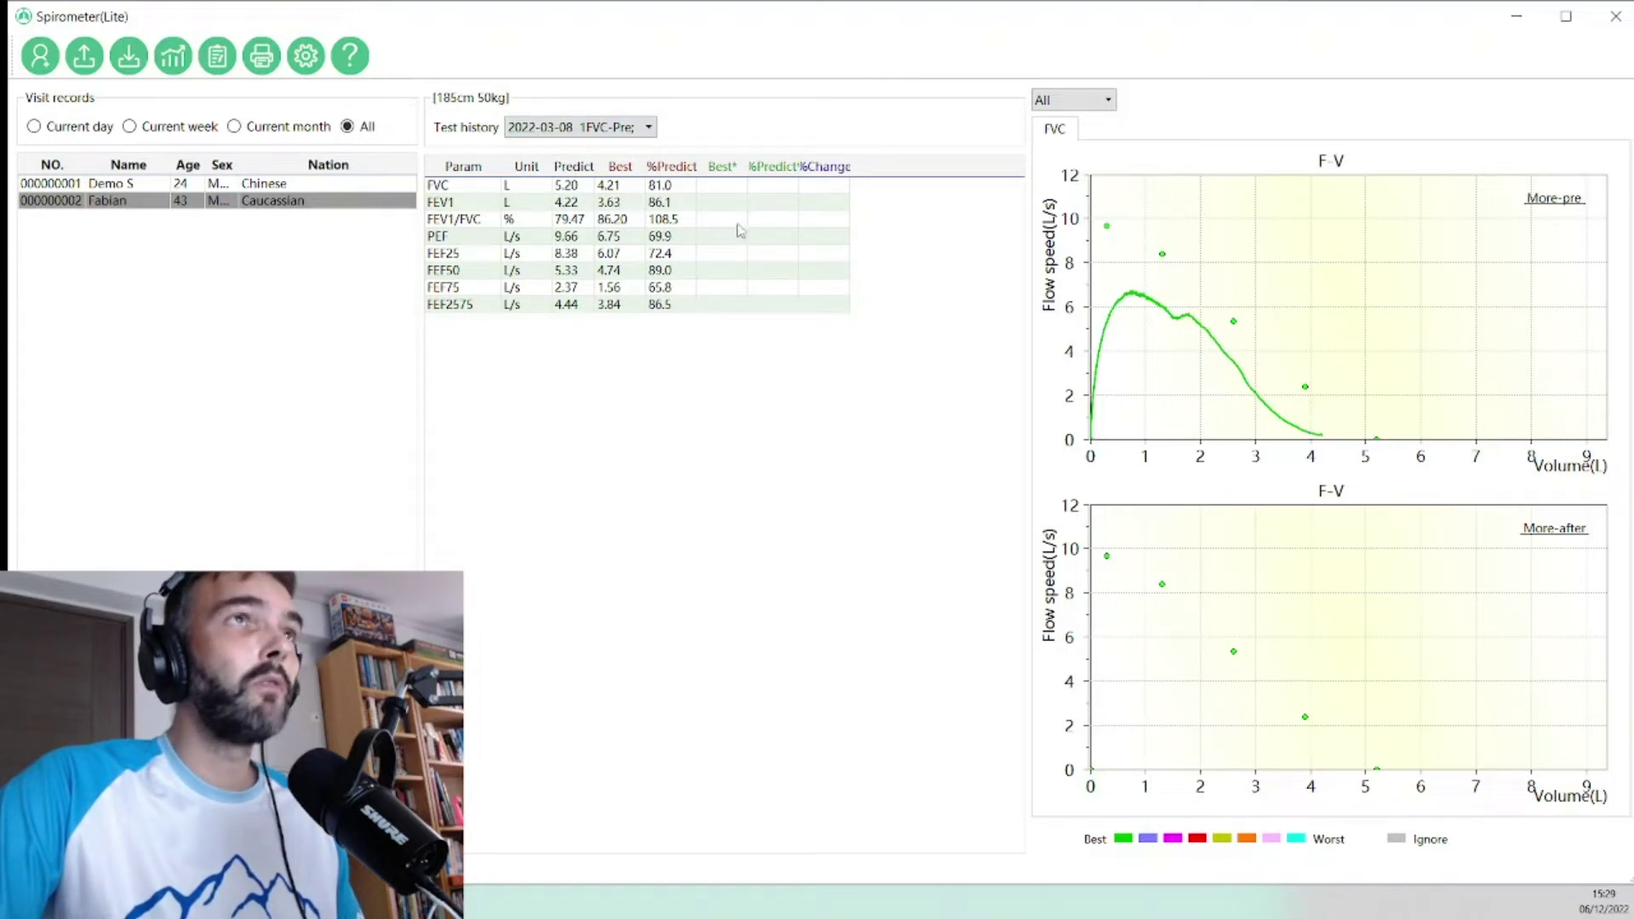
pyautogui.click(621, 128)
pyautogui.click(568, 232)
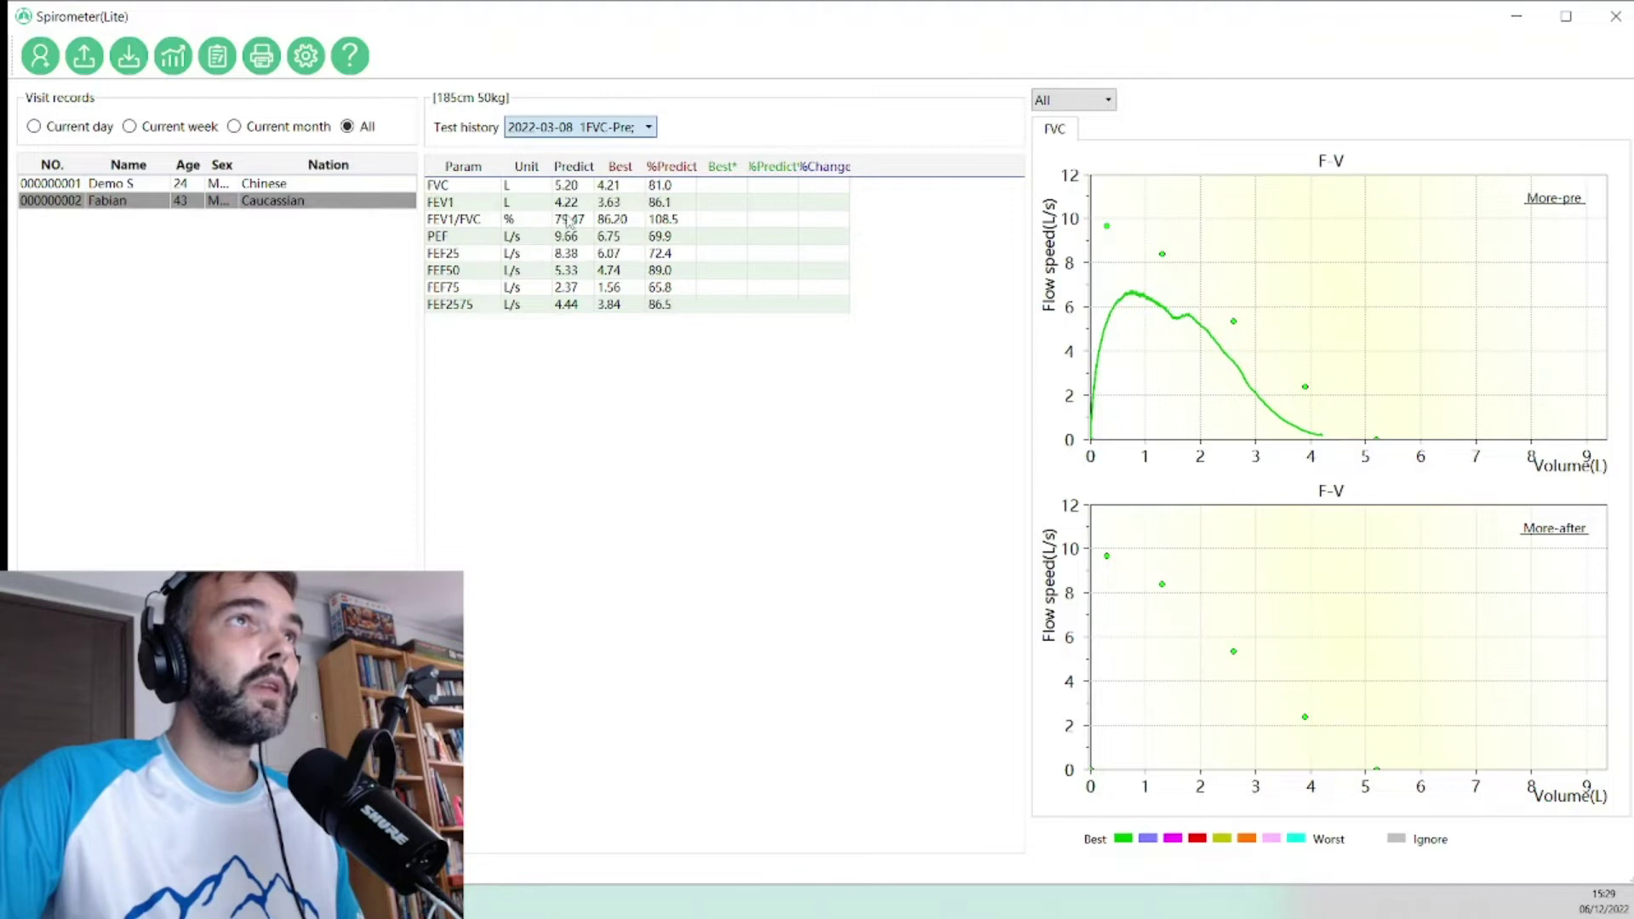
pyautogui.click(578, 128)
pyautogui.click(558, 217)
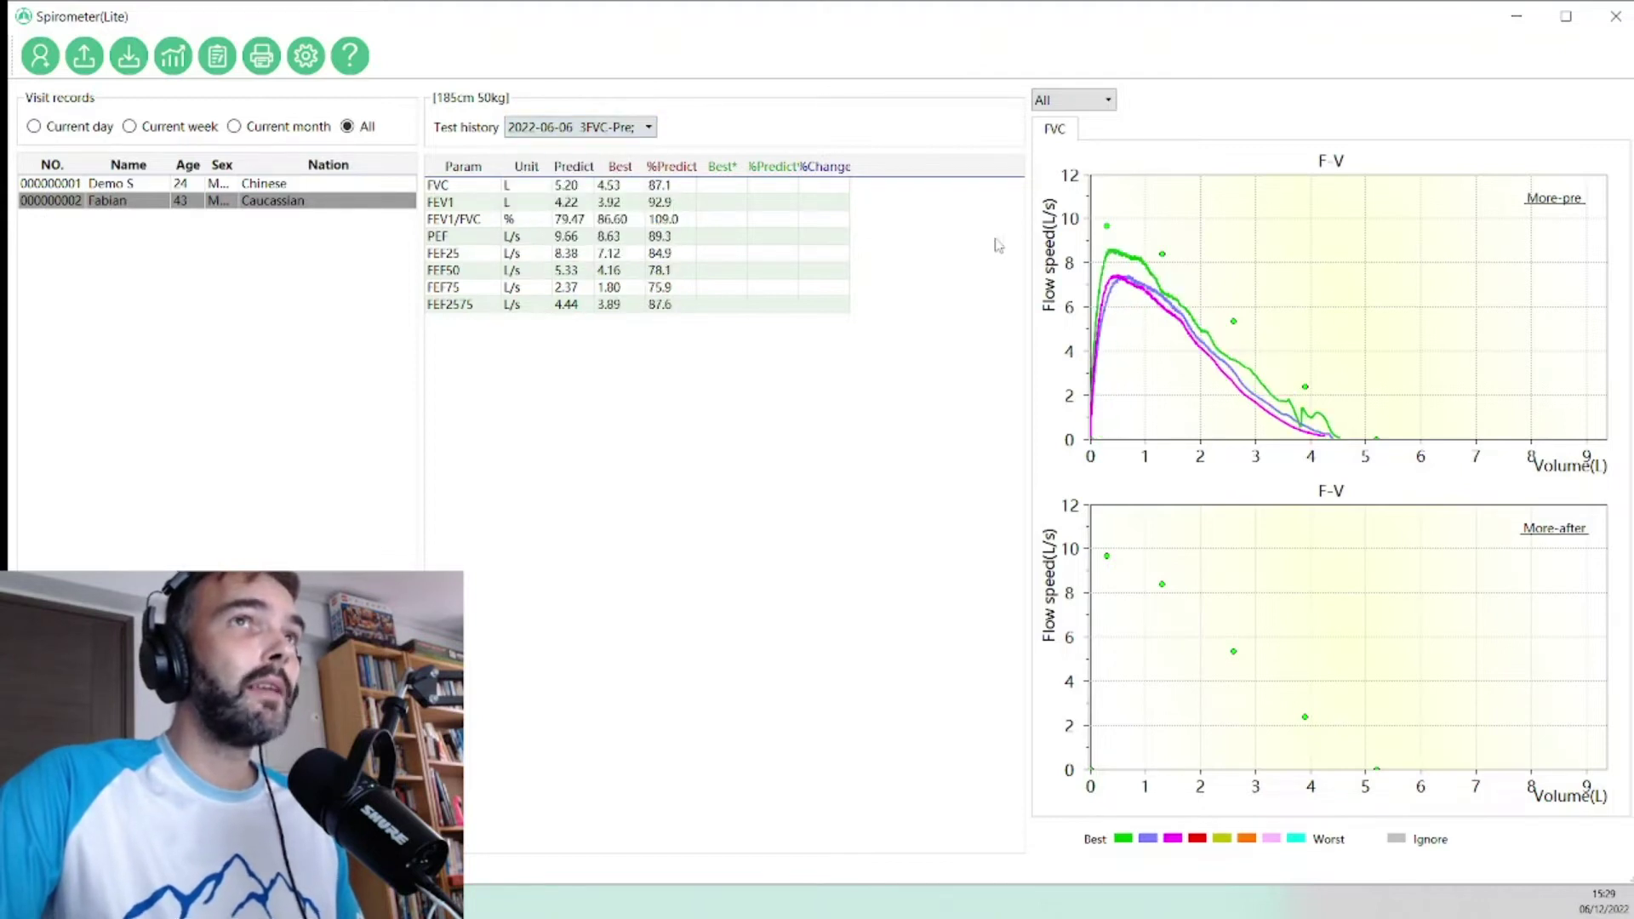
pyautogui.click(579, 128)
pyautogui.click(605, 198)
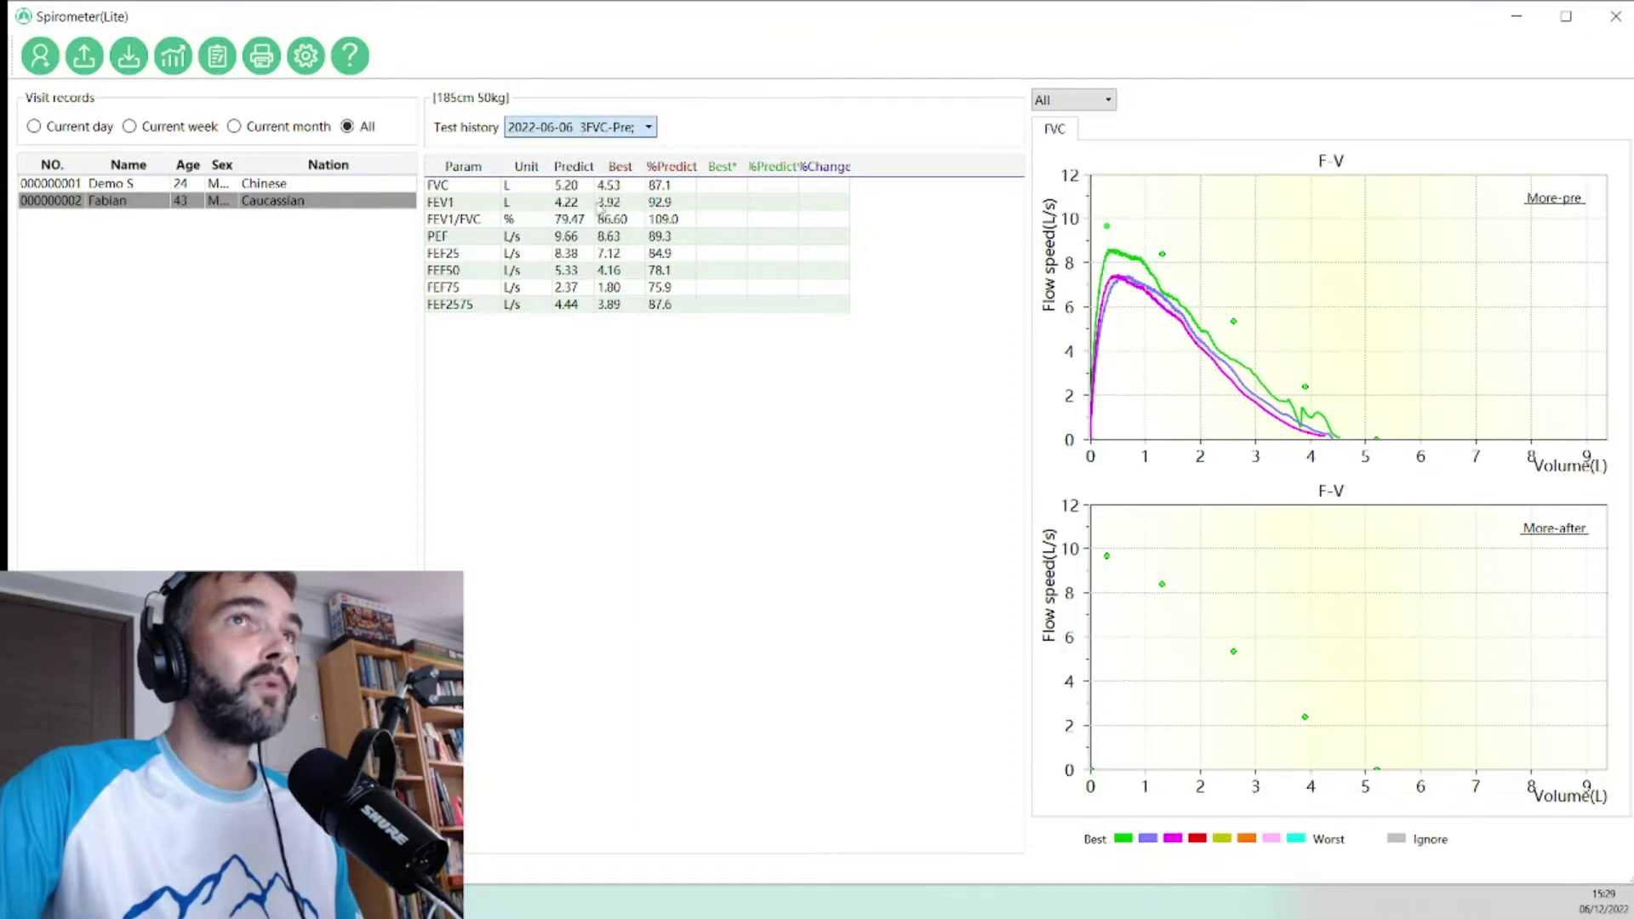
pyautogui.click(590, 130)
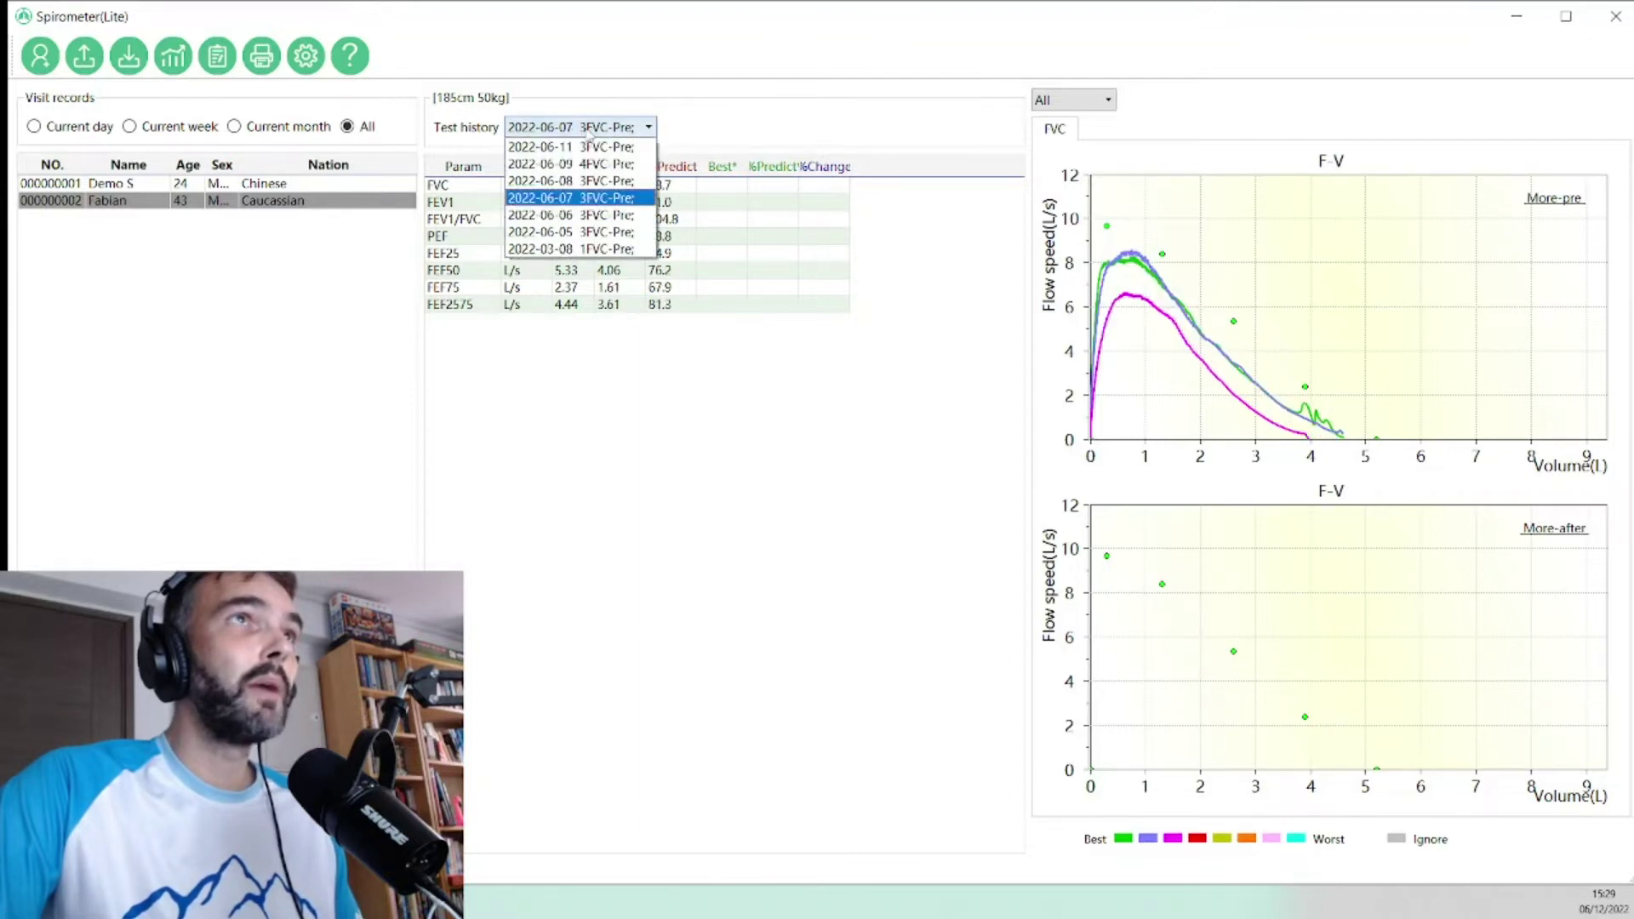
pyautogui.click(590, 163)
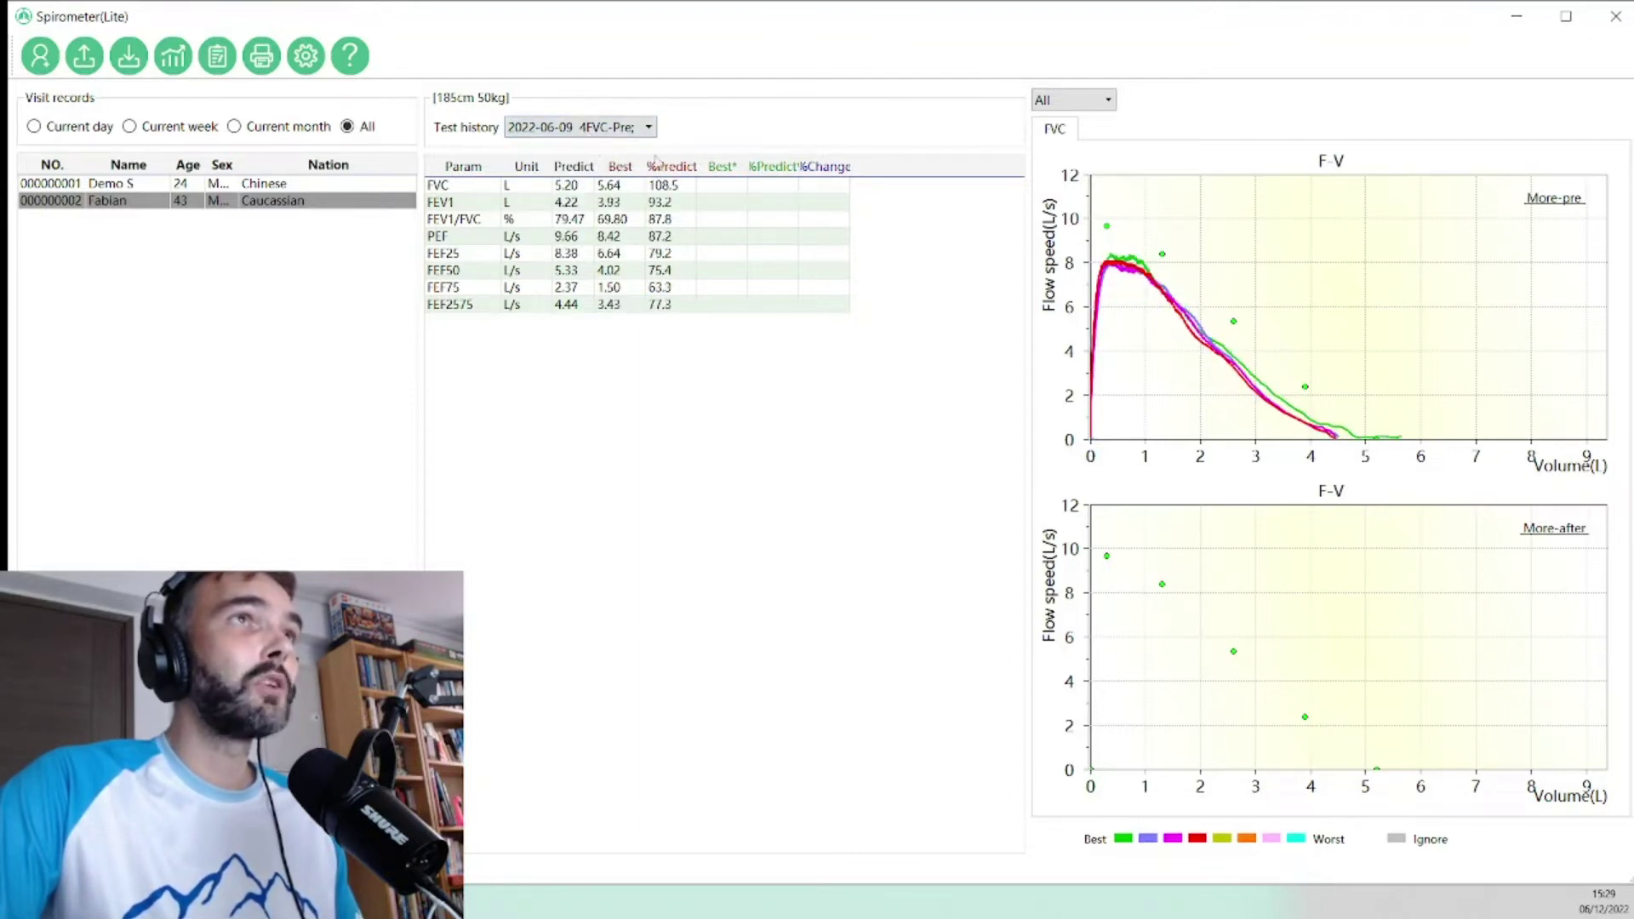
pyautogui.click(623, 129)
pyautogui.click(601, 148)
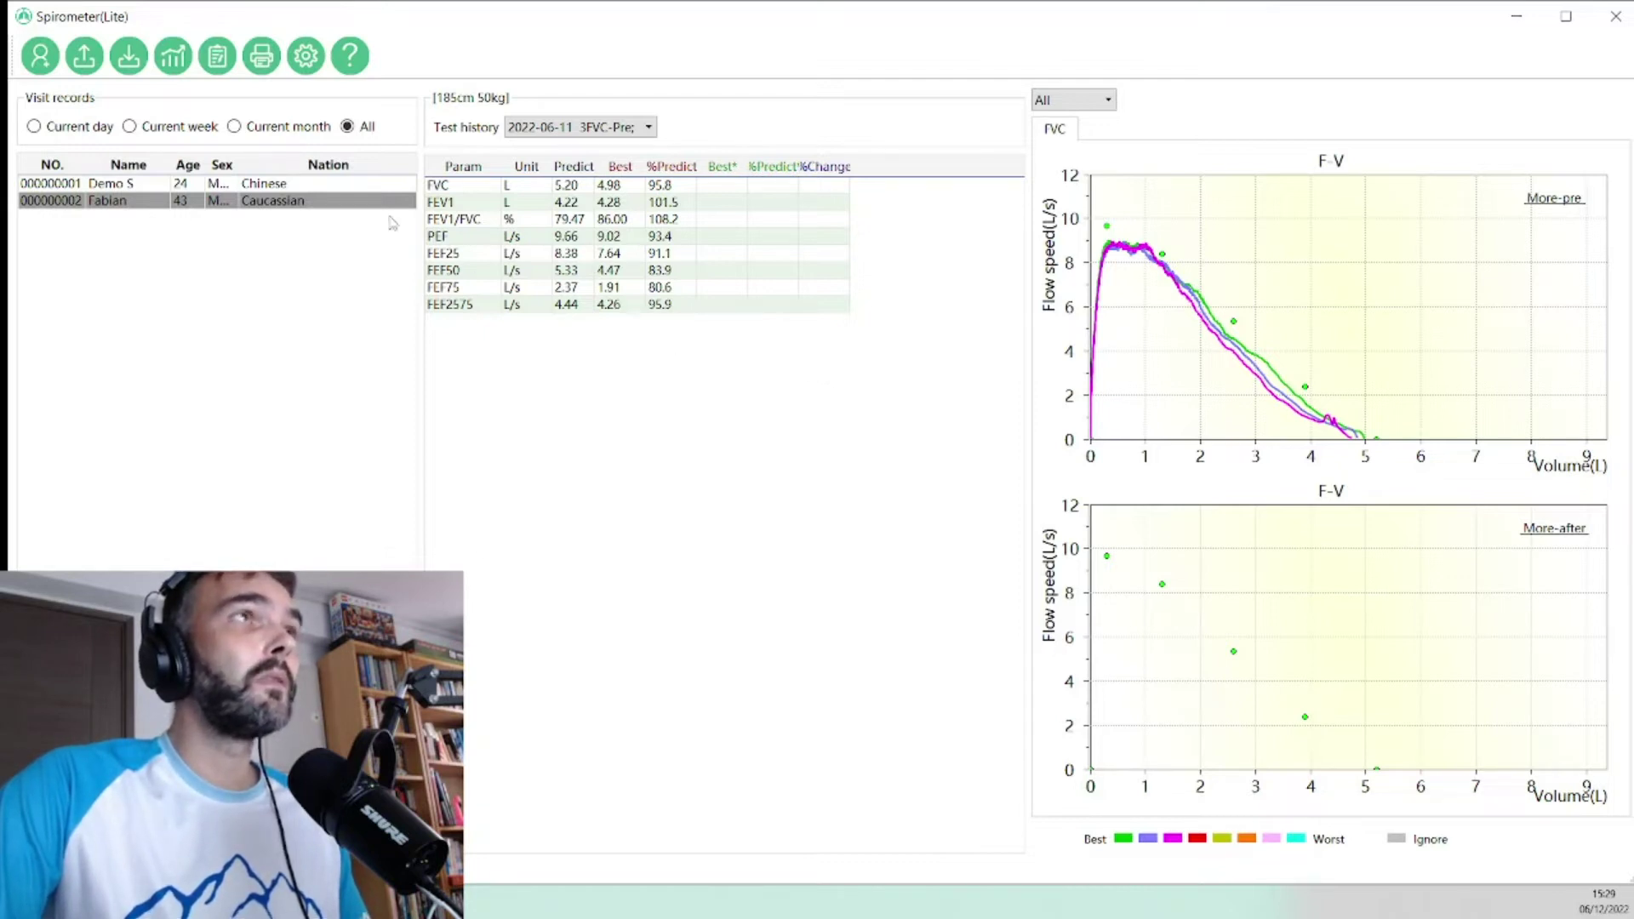
# Open the Trend chart window plotting about 20 tests across seven lung measures, including FVC, FEV1, PEF and FEF.
pyautogui.click(173, 62)
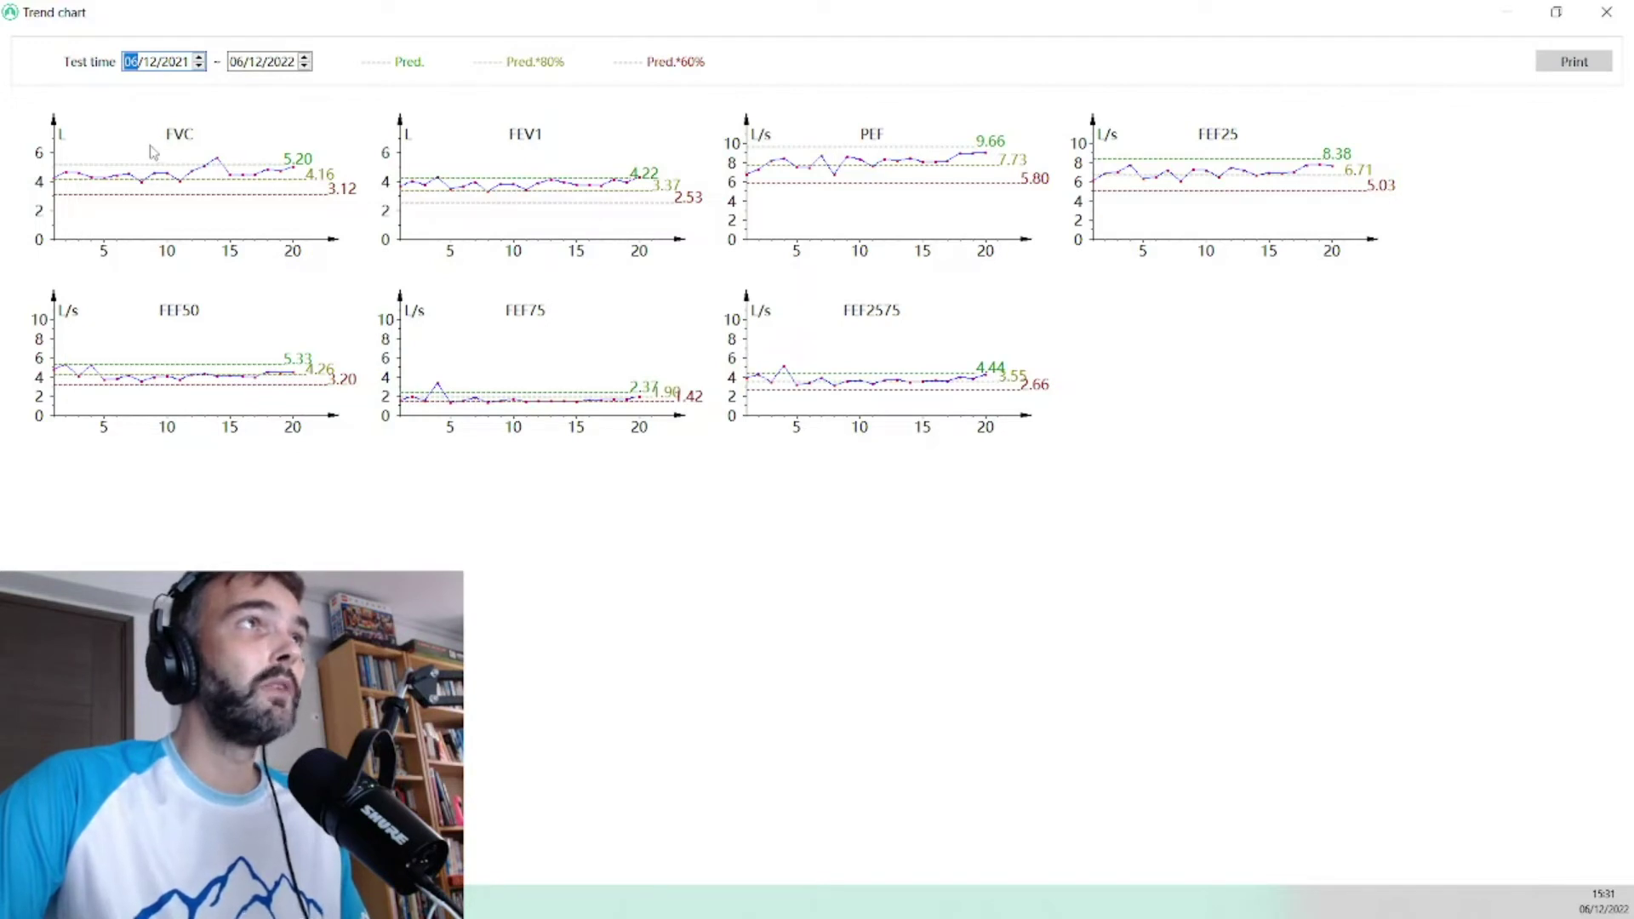
# Mark FVC trend points from 2022-06-11, 2022-06-06 and 2022-06-08, then the latest 2022-06-11 point.
pyautogui.click(280, 170)
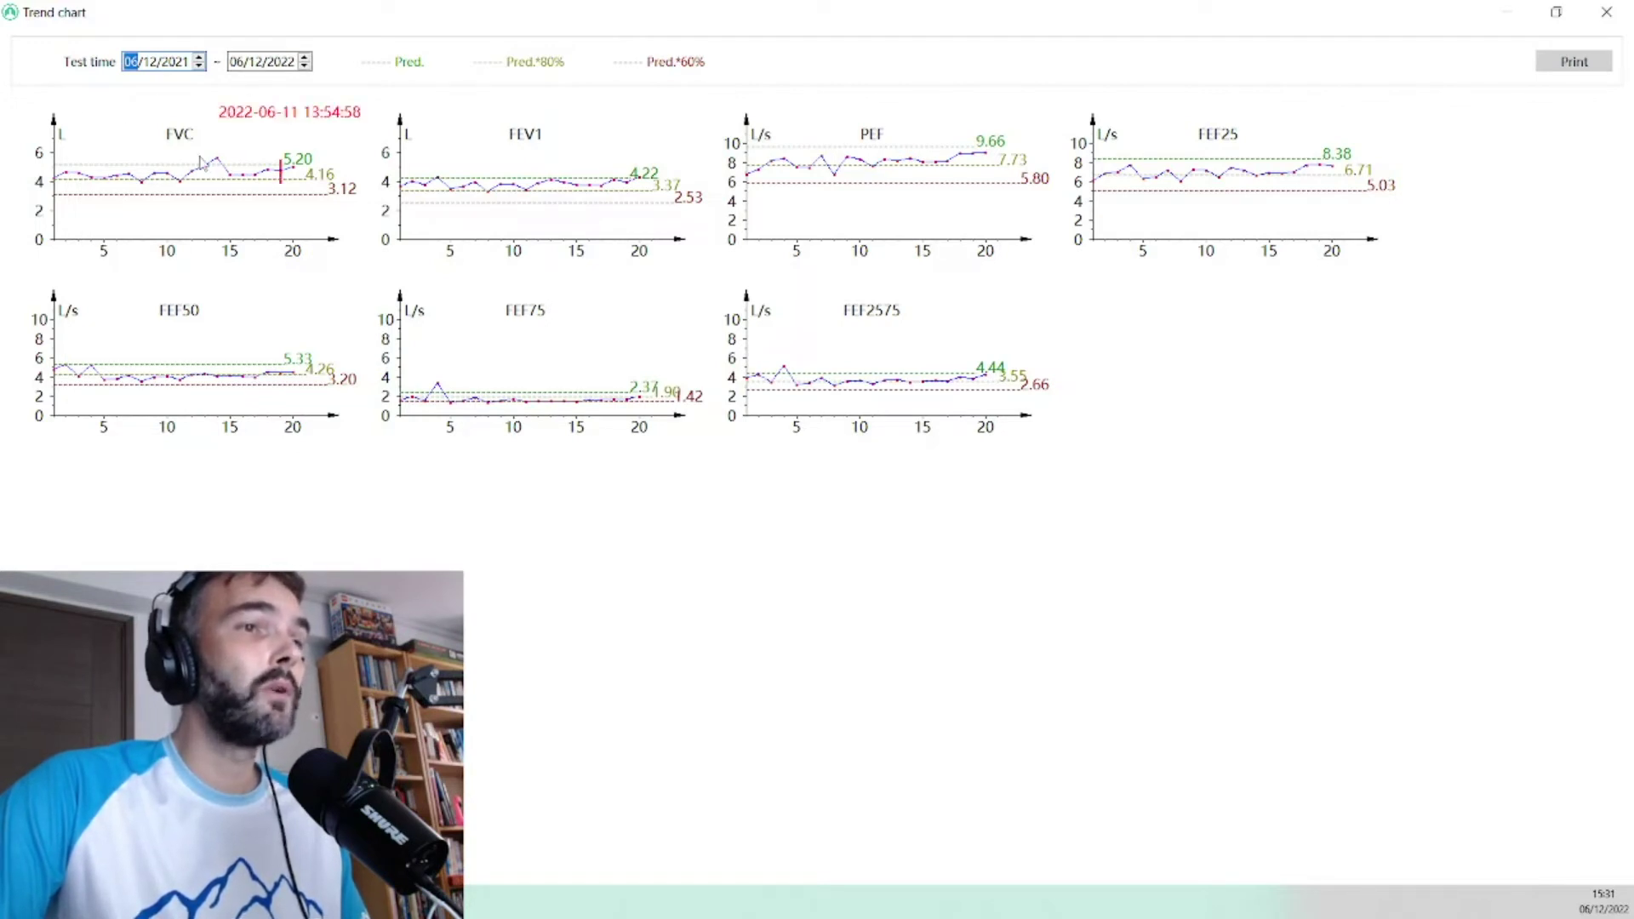
pyautogui.click(119, 158)
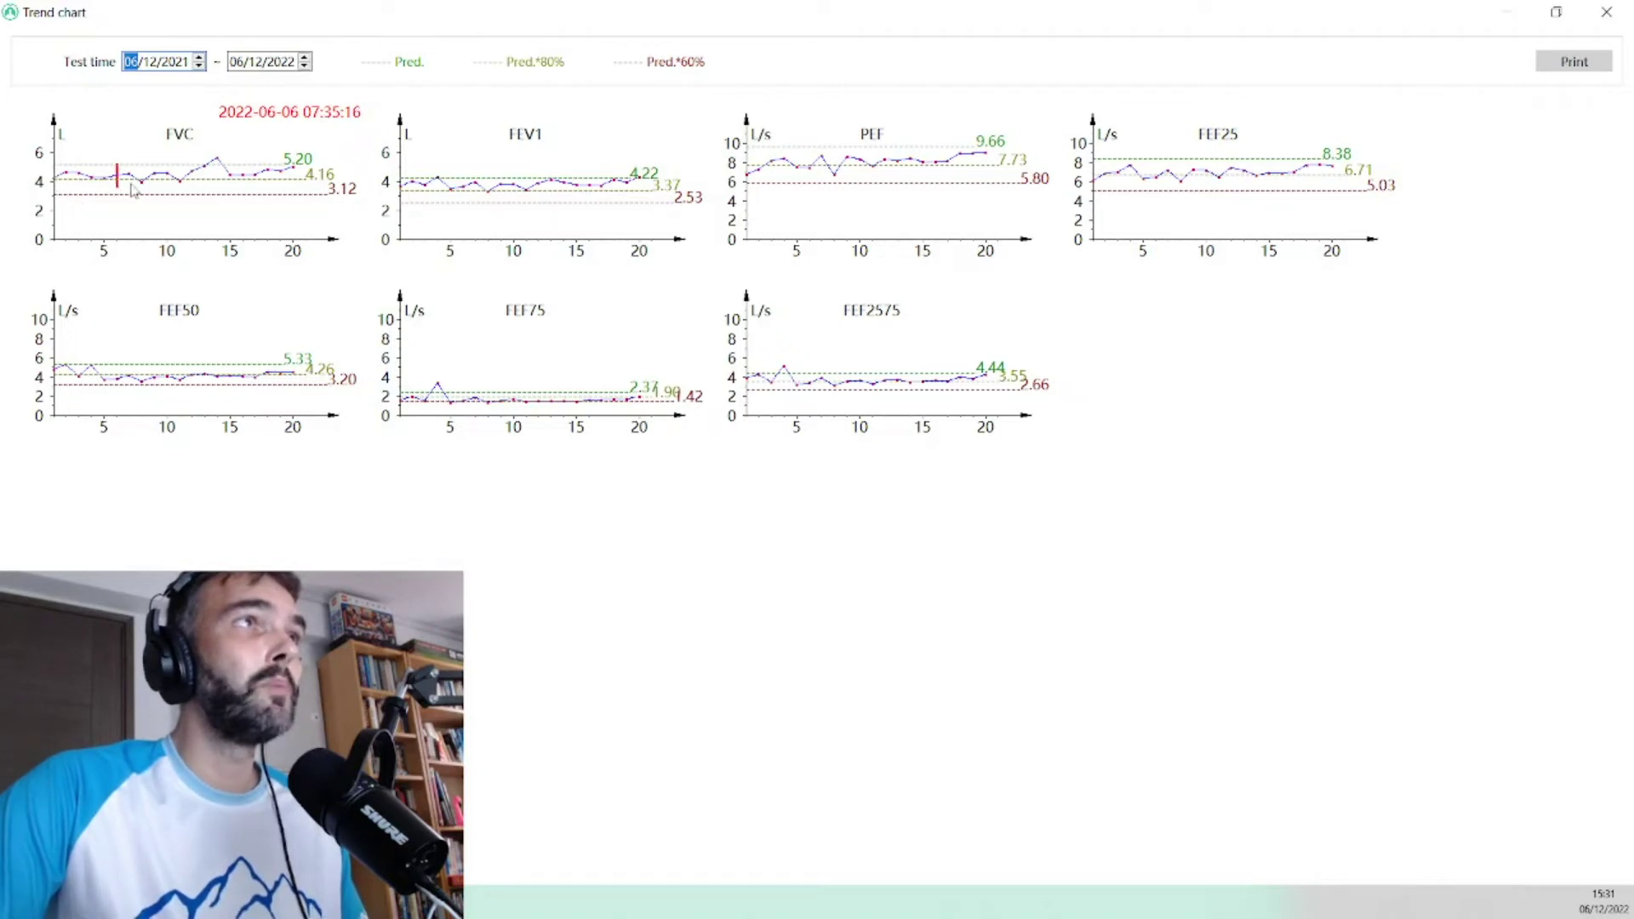
pyautogui.click(180, 182)
pyautogui.click(295, 174)
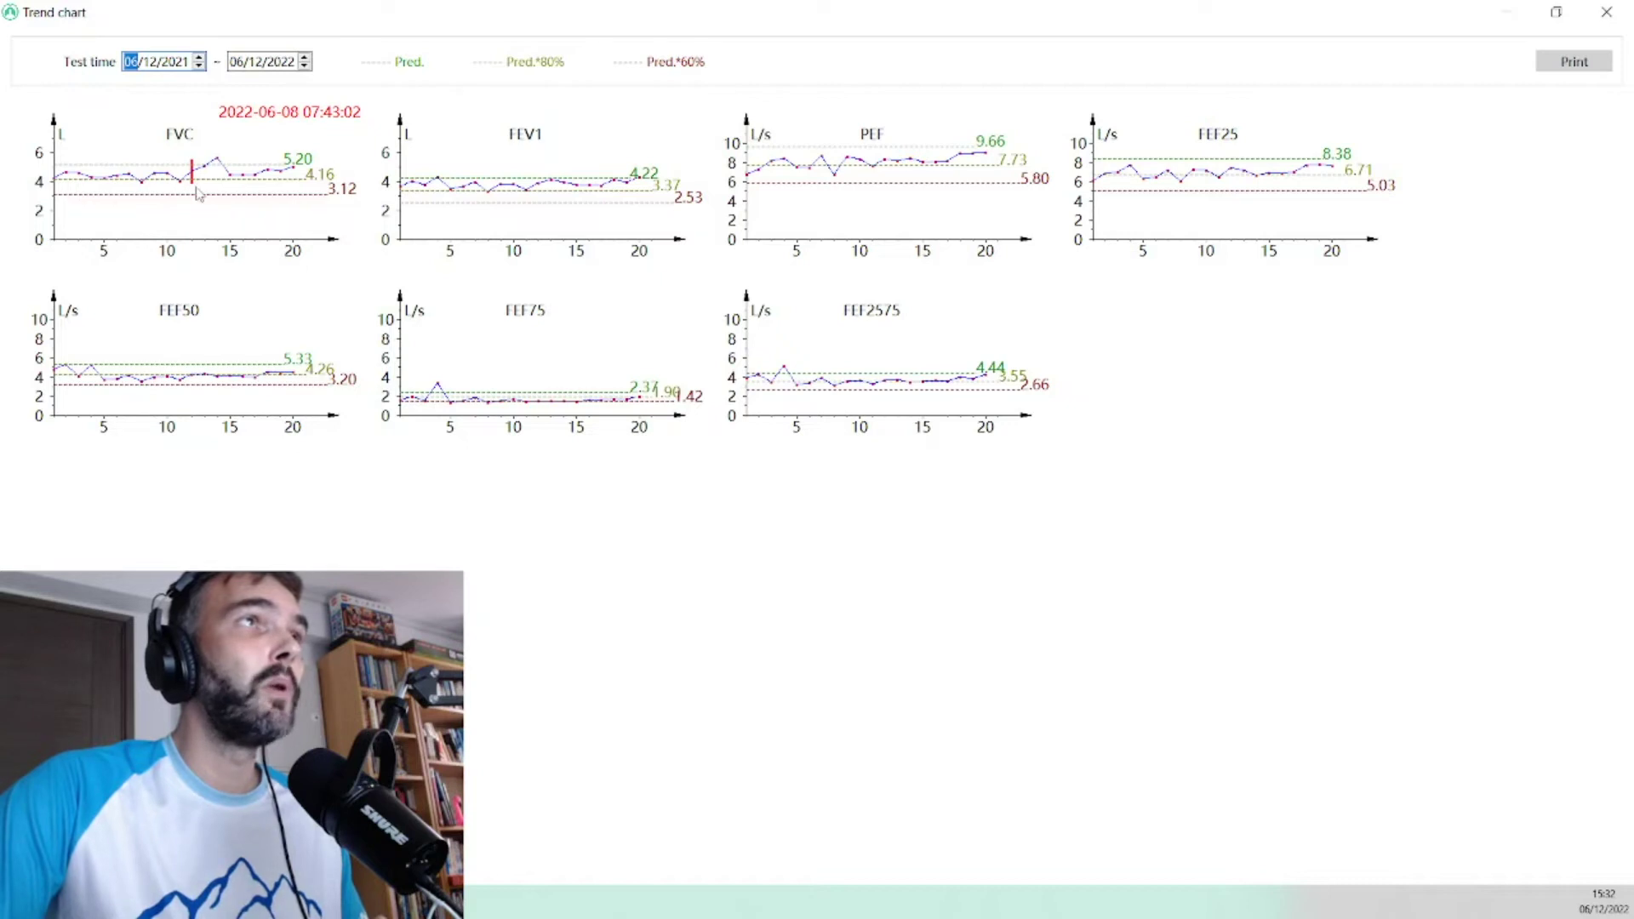
# Mark the 2022-06-07 FVC points and later FVC points to read their dates.
pyautogui.click(62, 186)
pyautogui.click(142, 186)
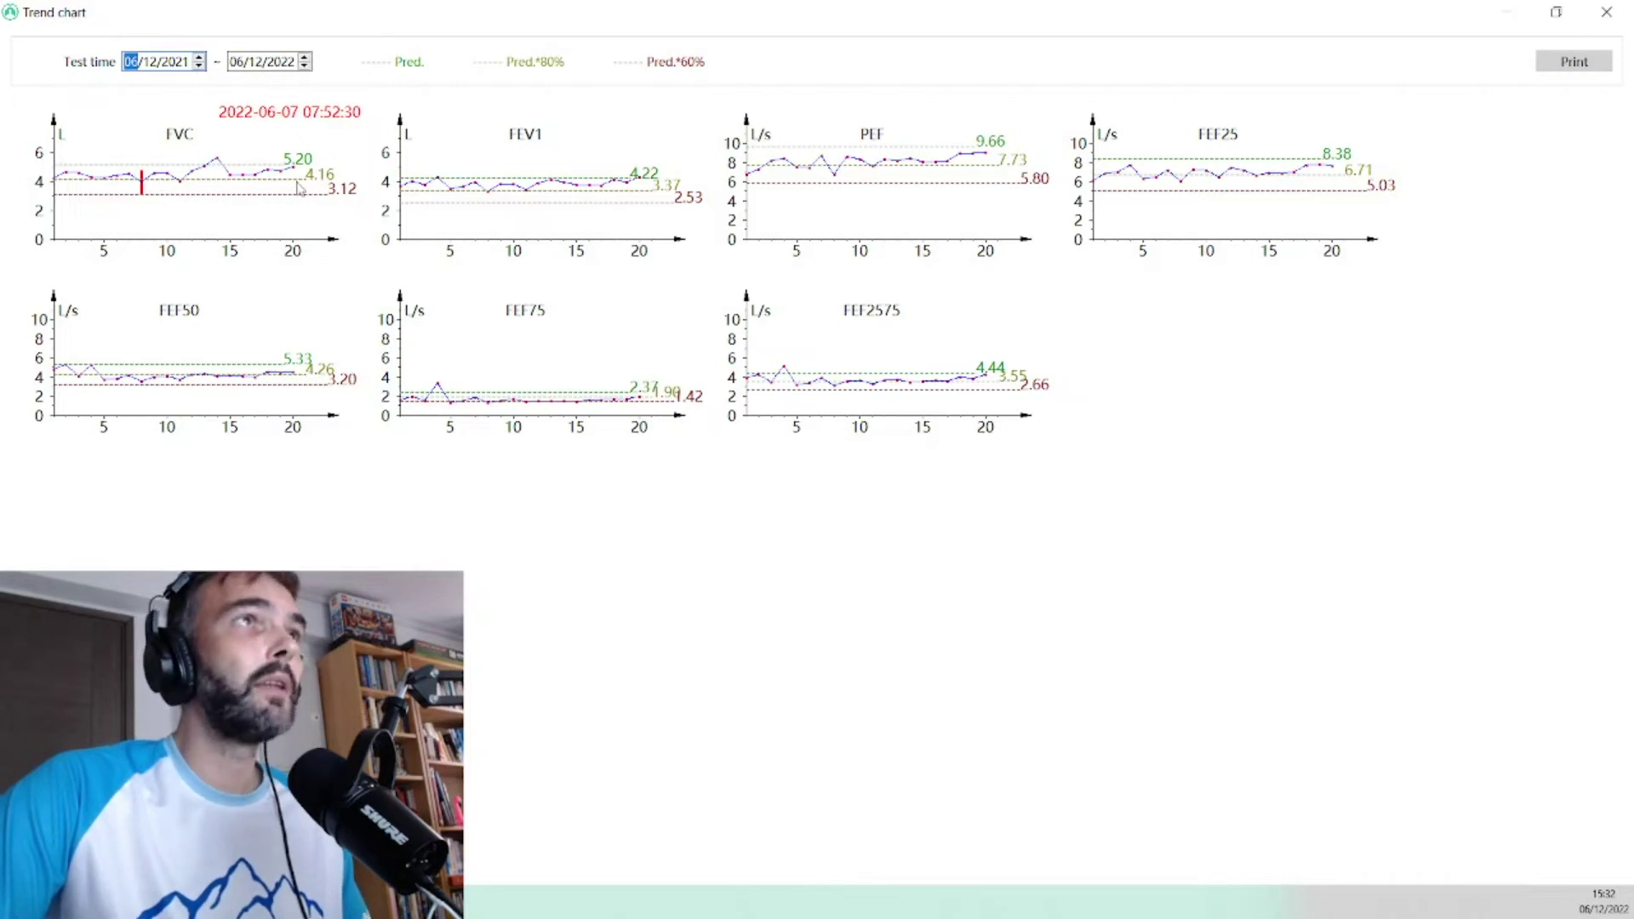
pyautogui.click(208, 170)
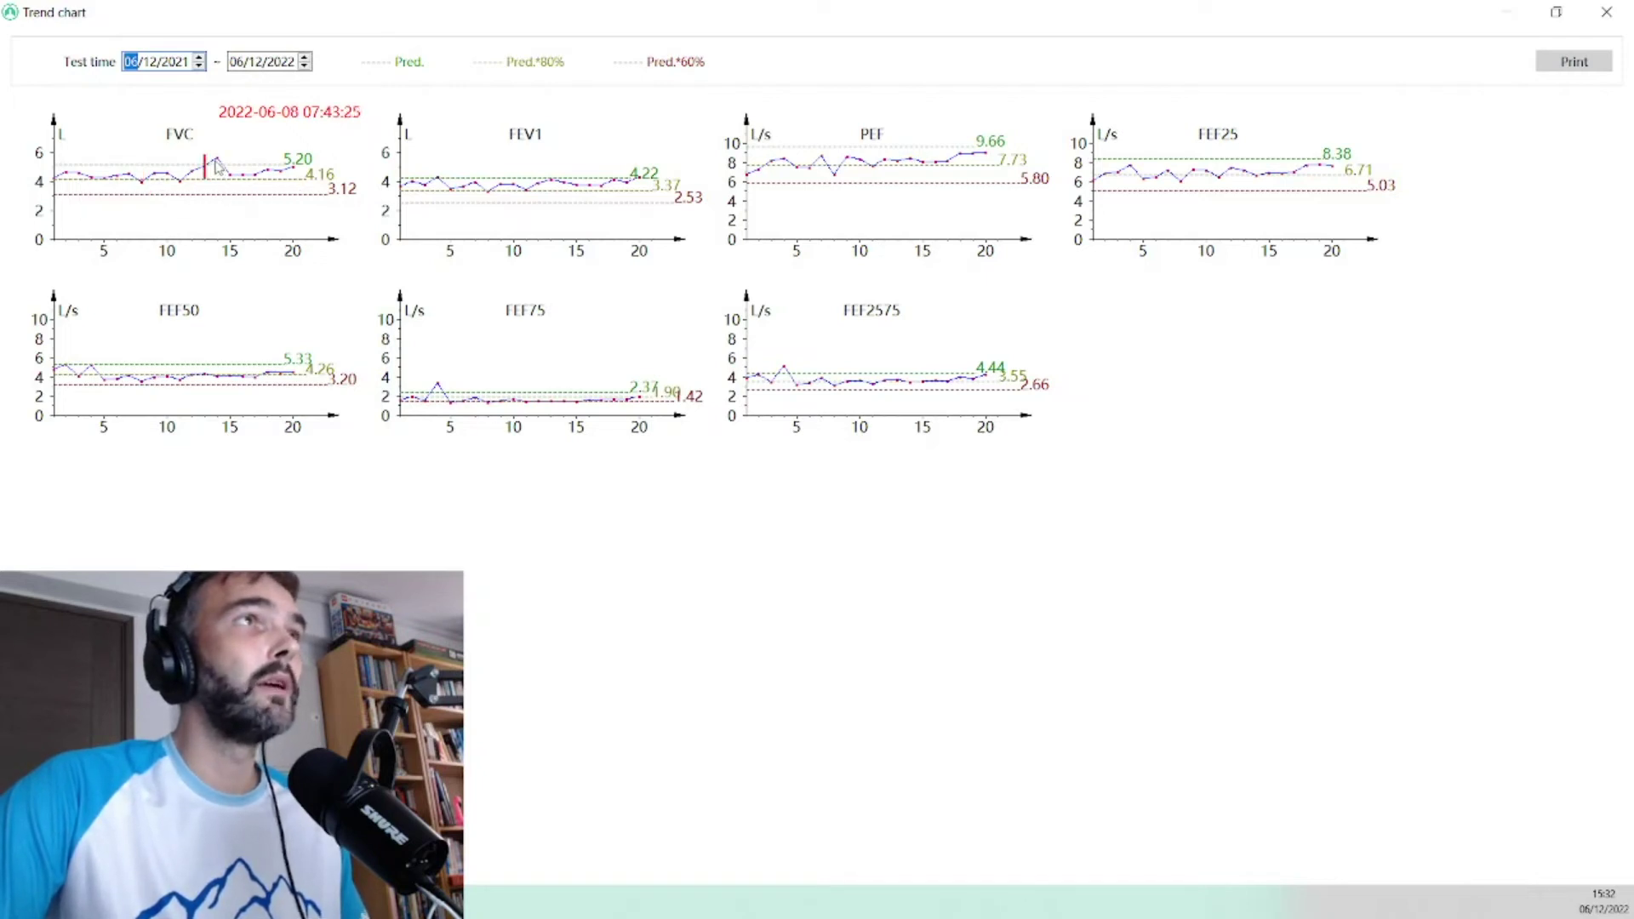
pyautogui.click(218, 163)
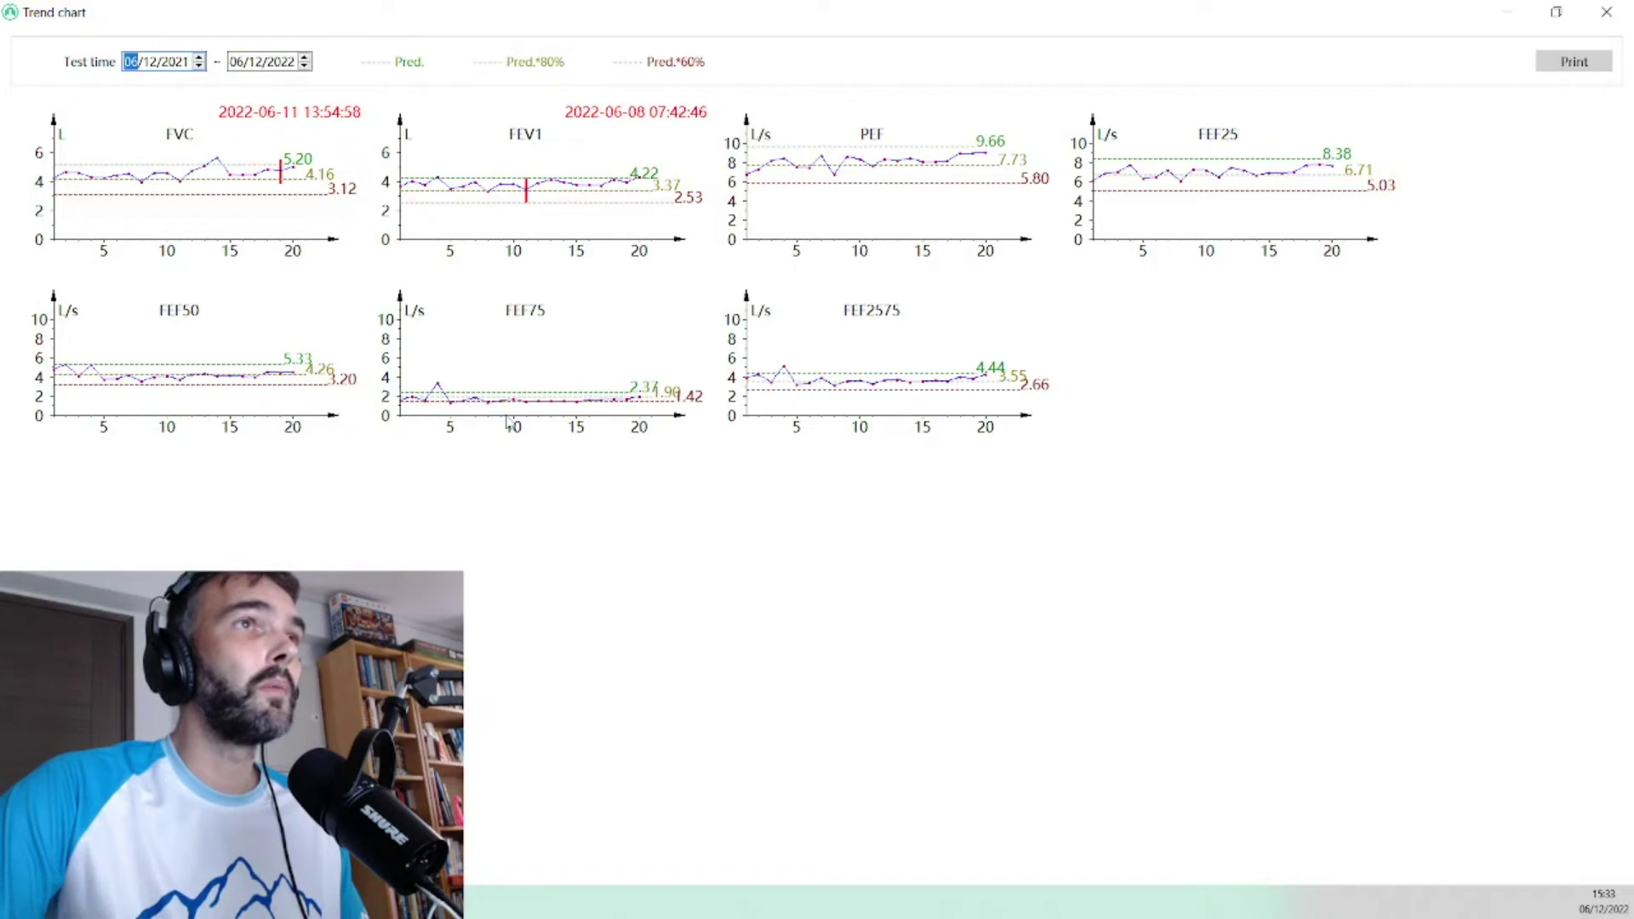
pyautogui.click(555, 408)
pyautogui.click(595, 407)
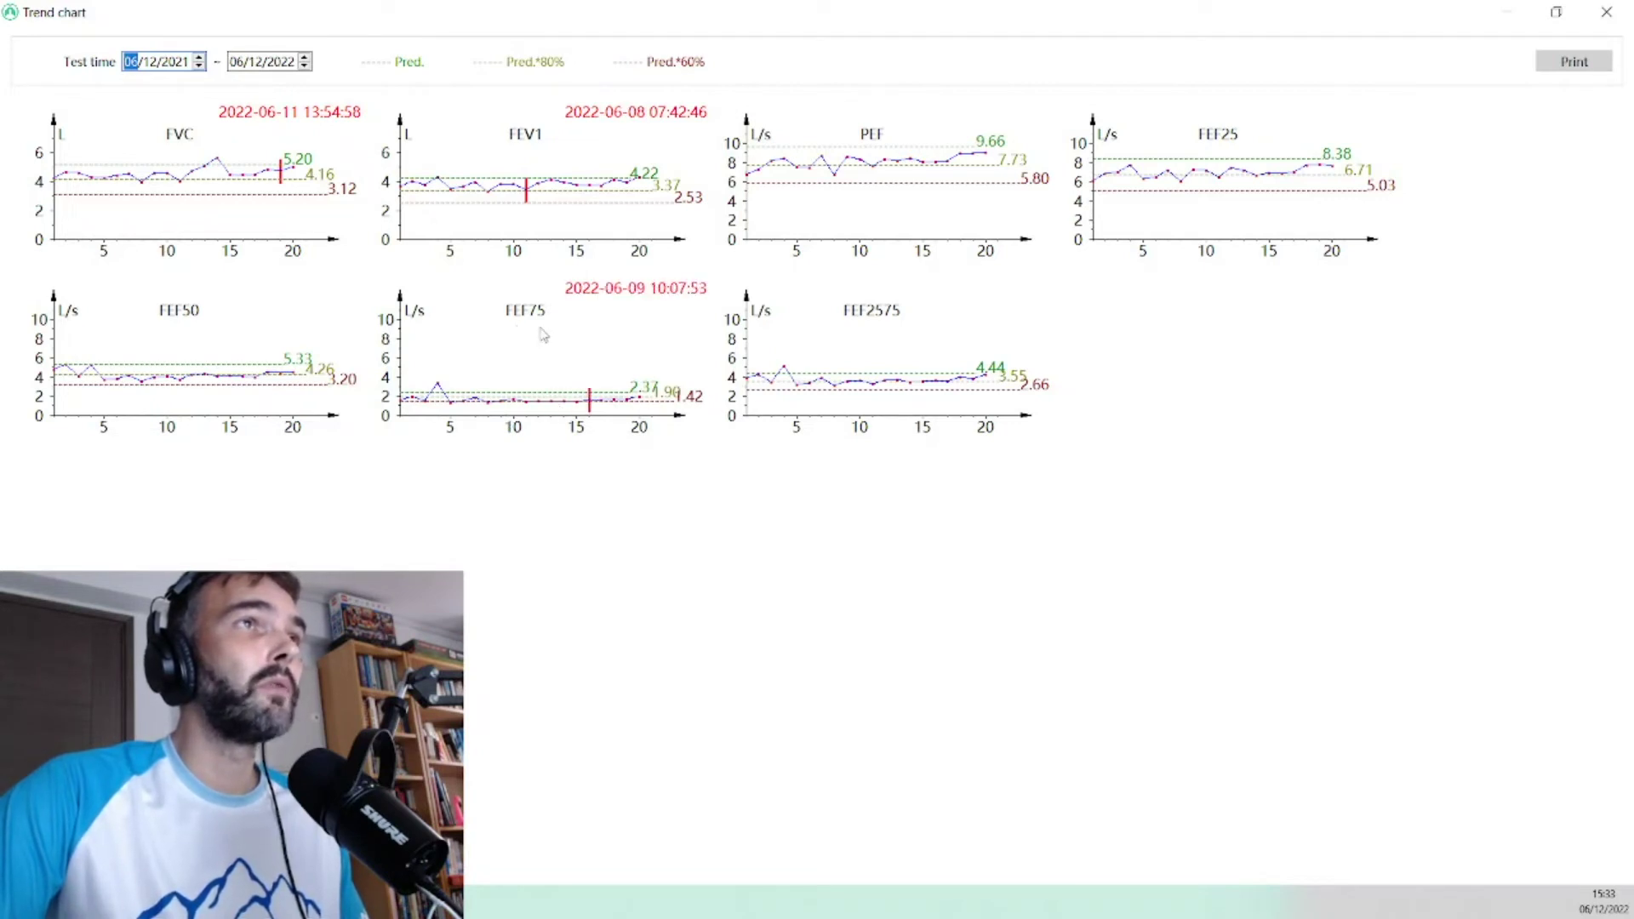
pyautogui.click(513, 402)
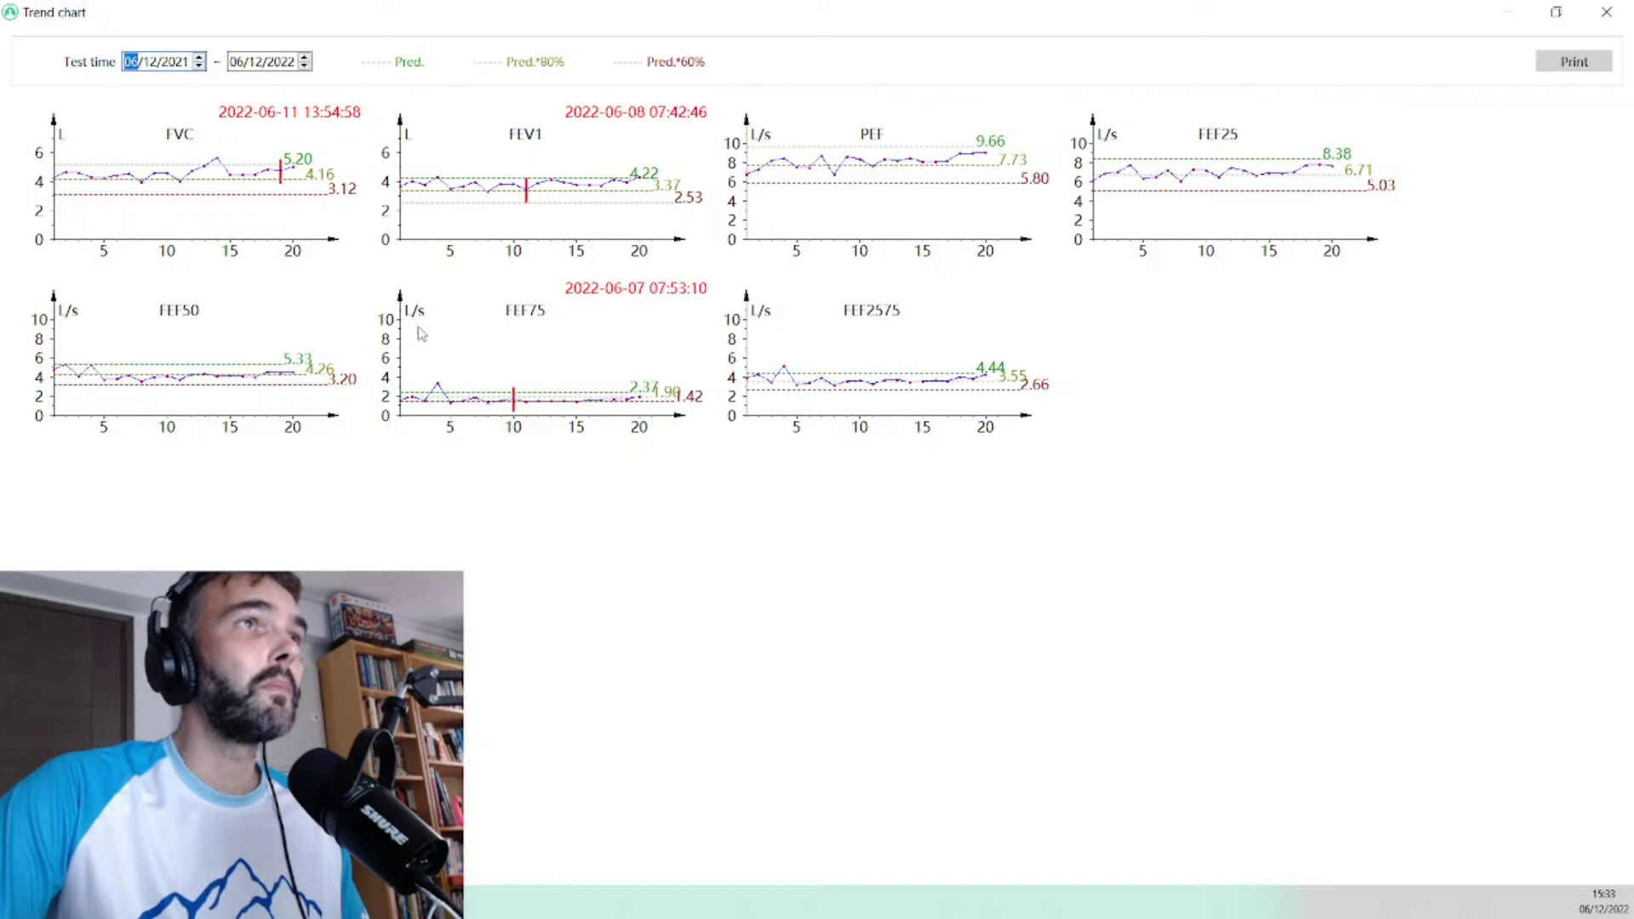
pyautogui.click(576, 404)
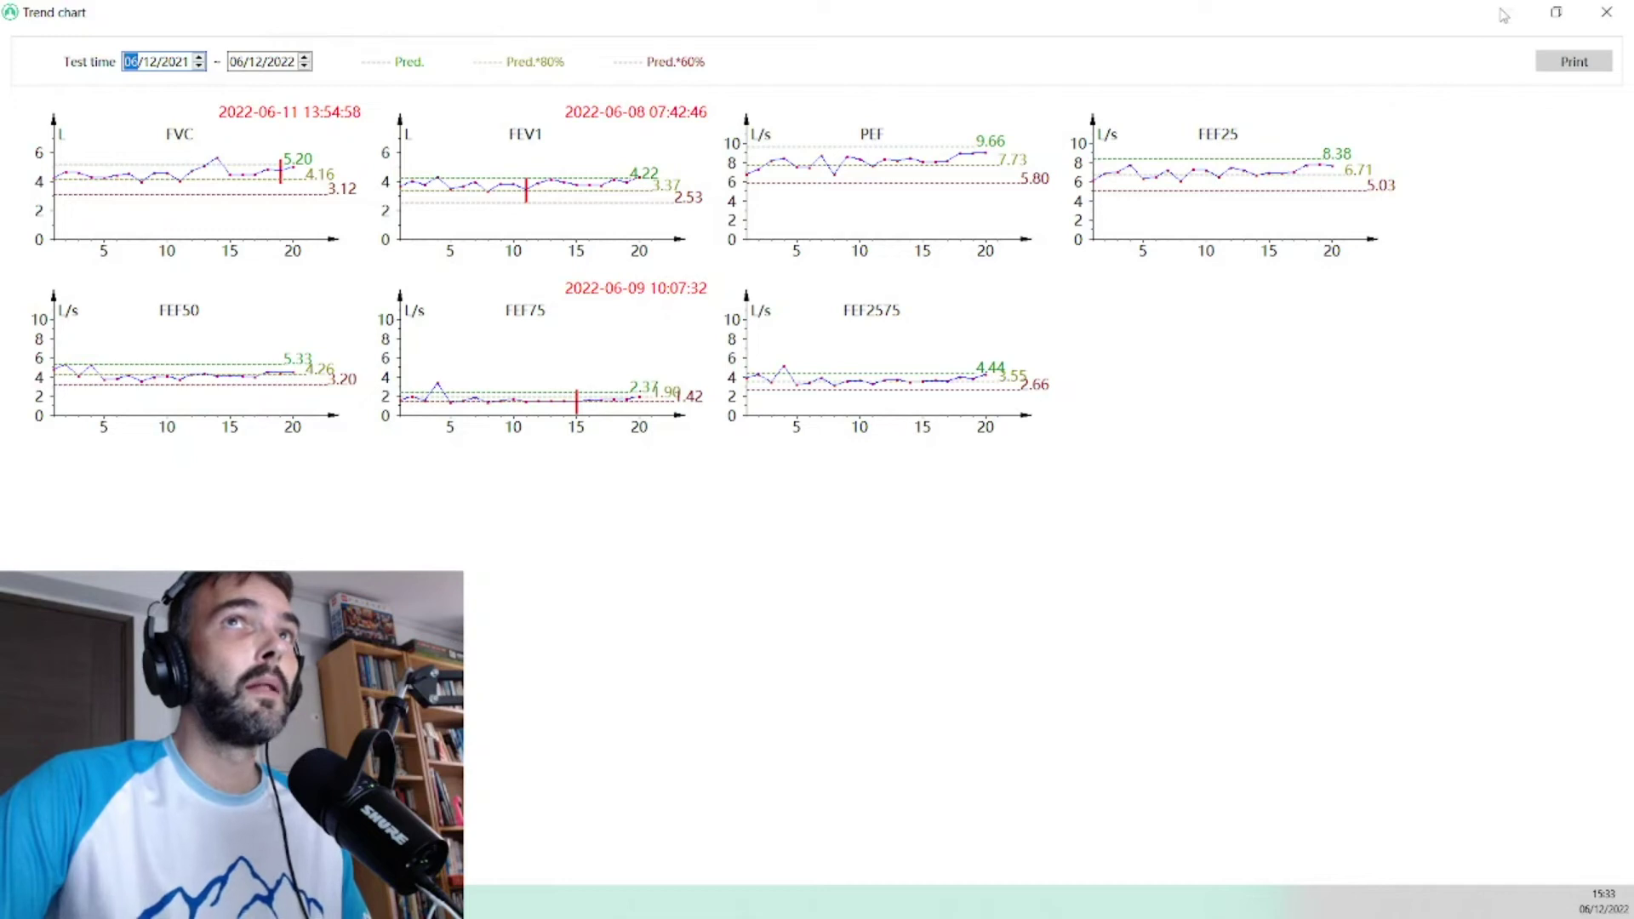
# Close the trend charts, minimize Spirometer(Lite) and show the 'An Approach to Interpreting Spirometry' article in Chrome.
pyautogui.click(1606, 14)
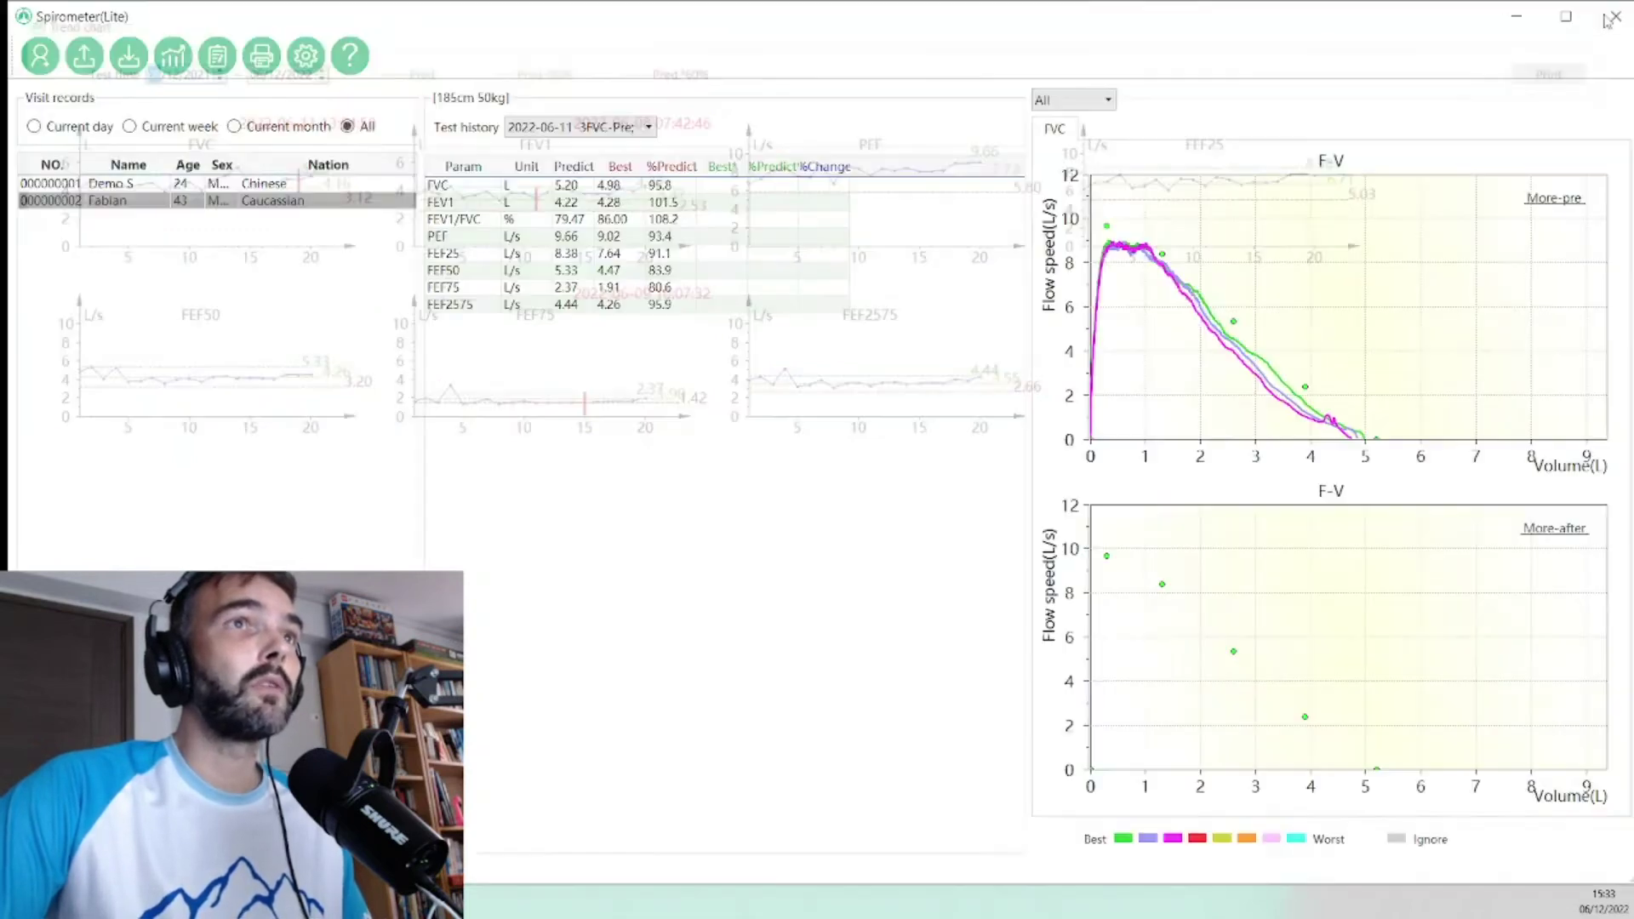
pyautogui.click(1517, 17)
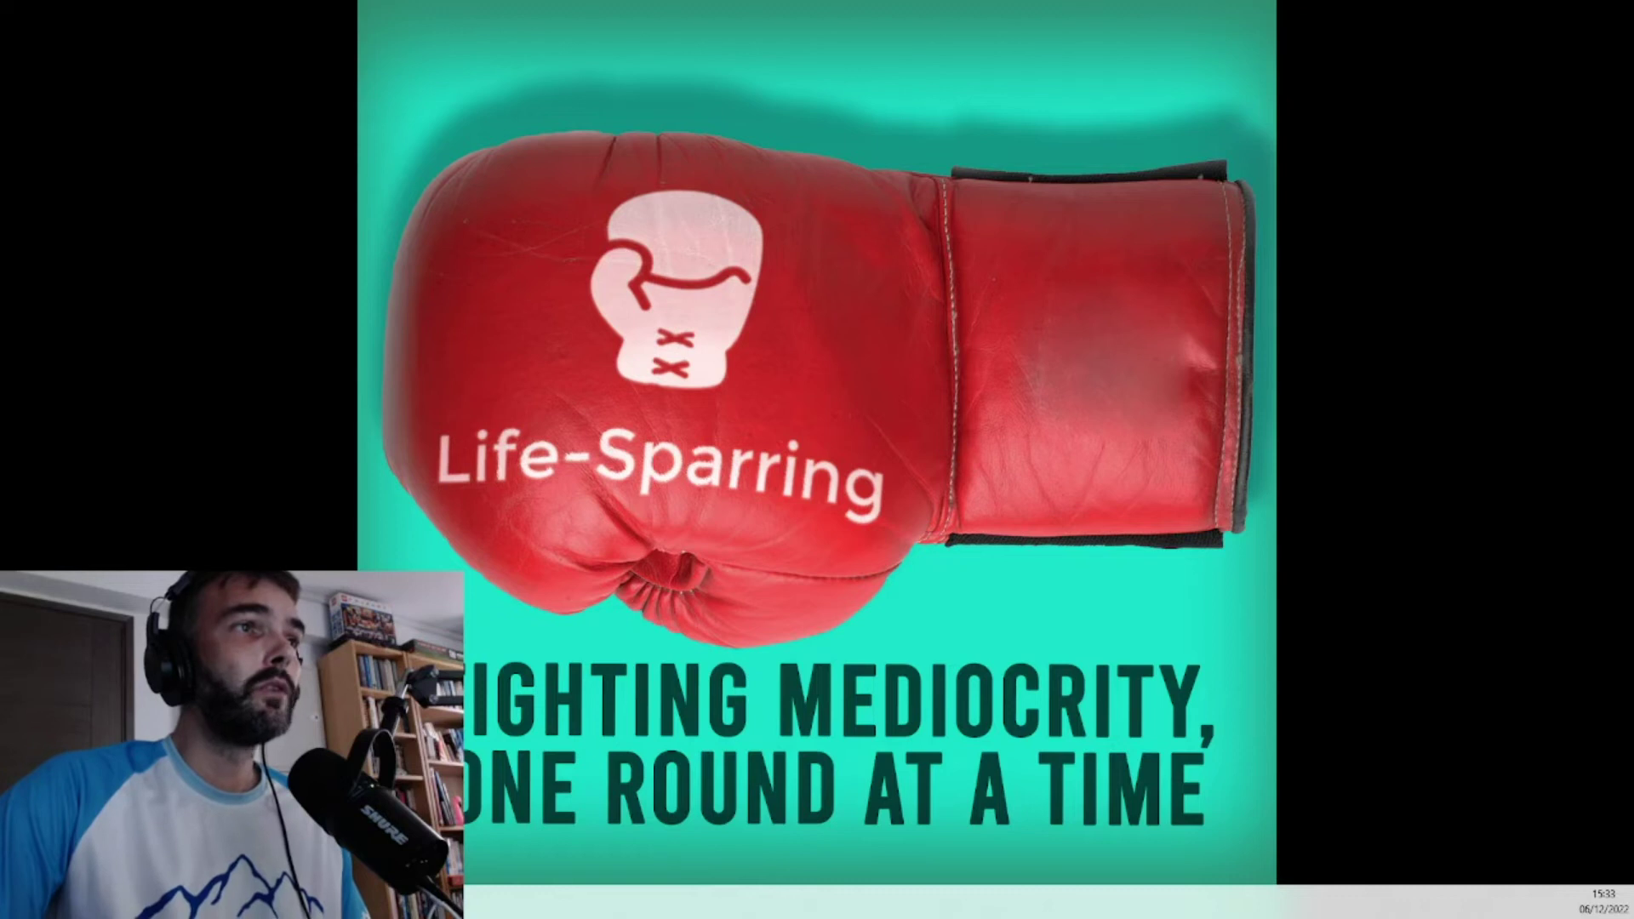
pyautogui.hotkey('alt', 'Tab')
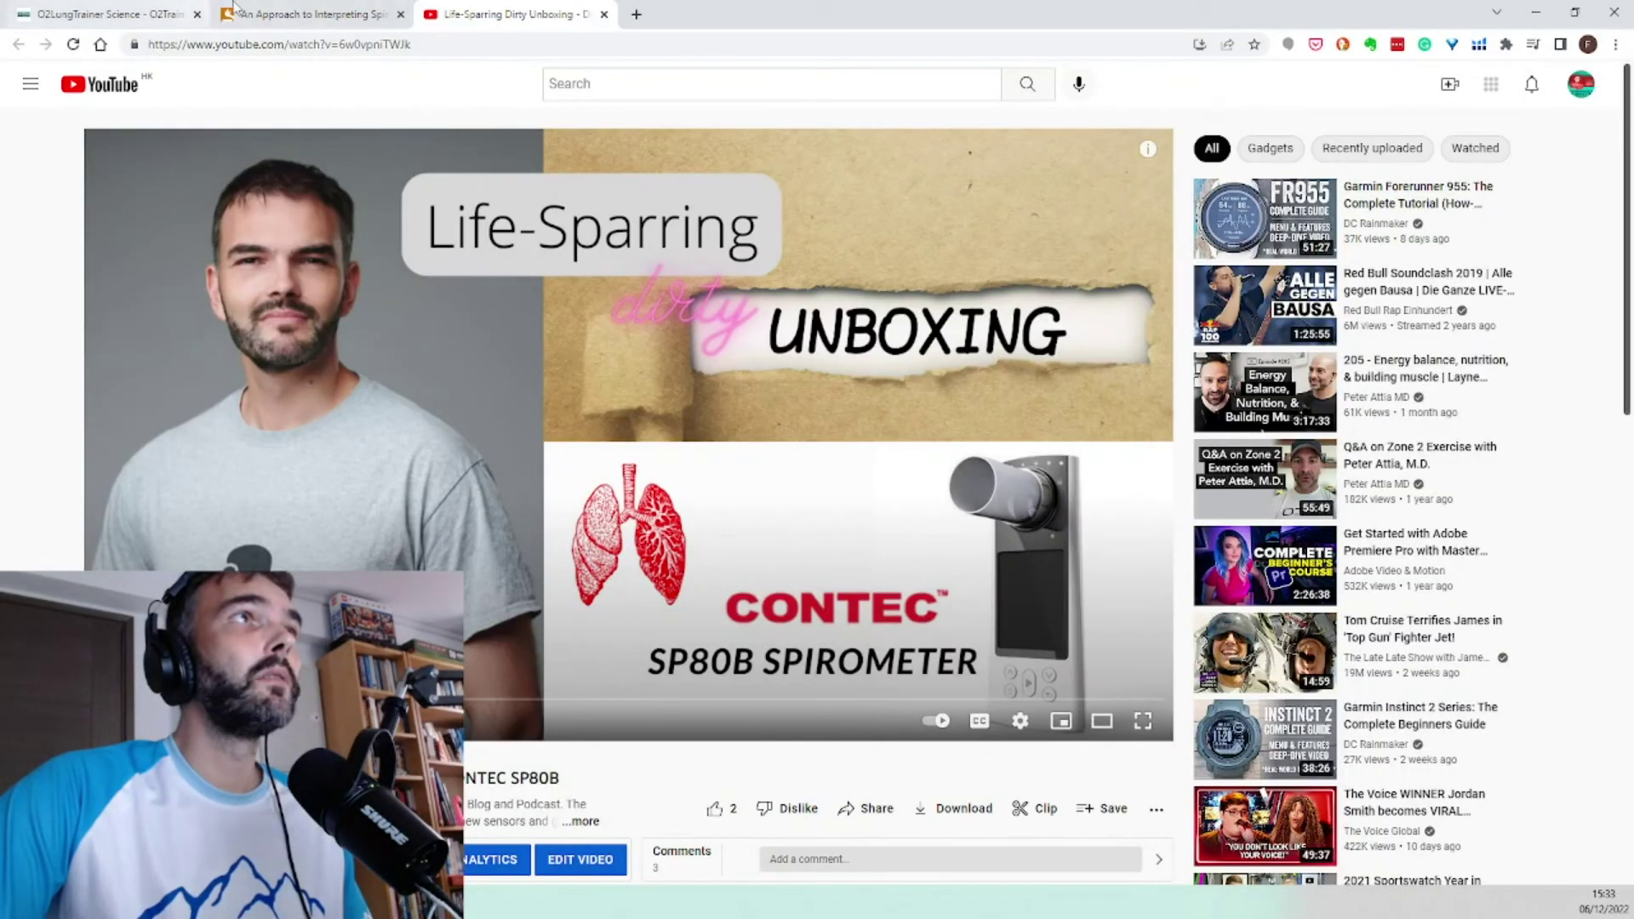
pyautogui.click(239, 12)
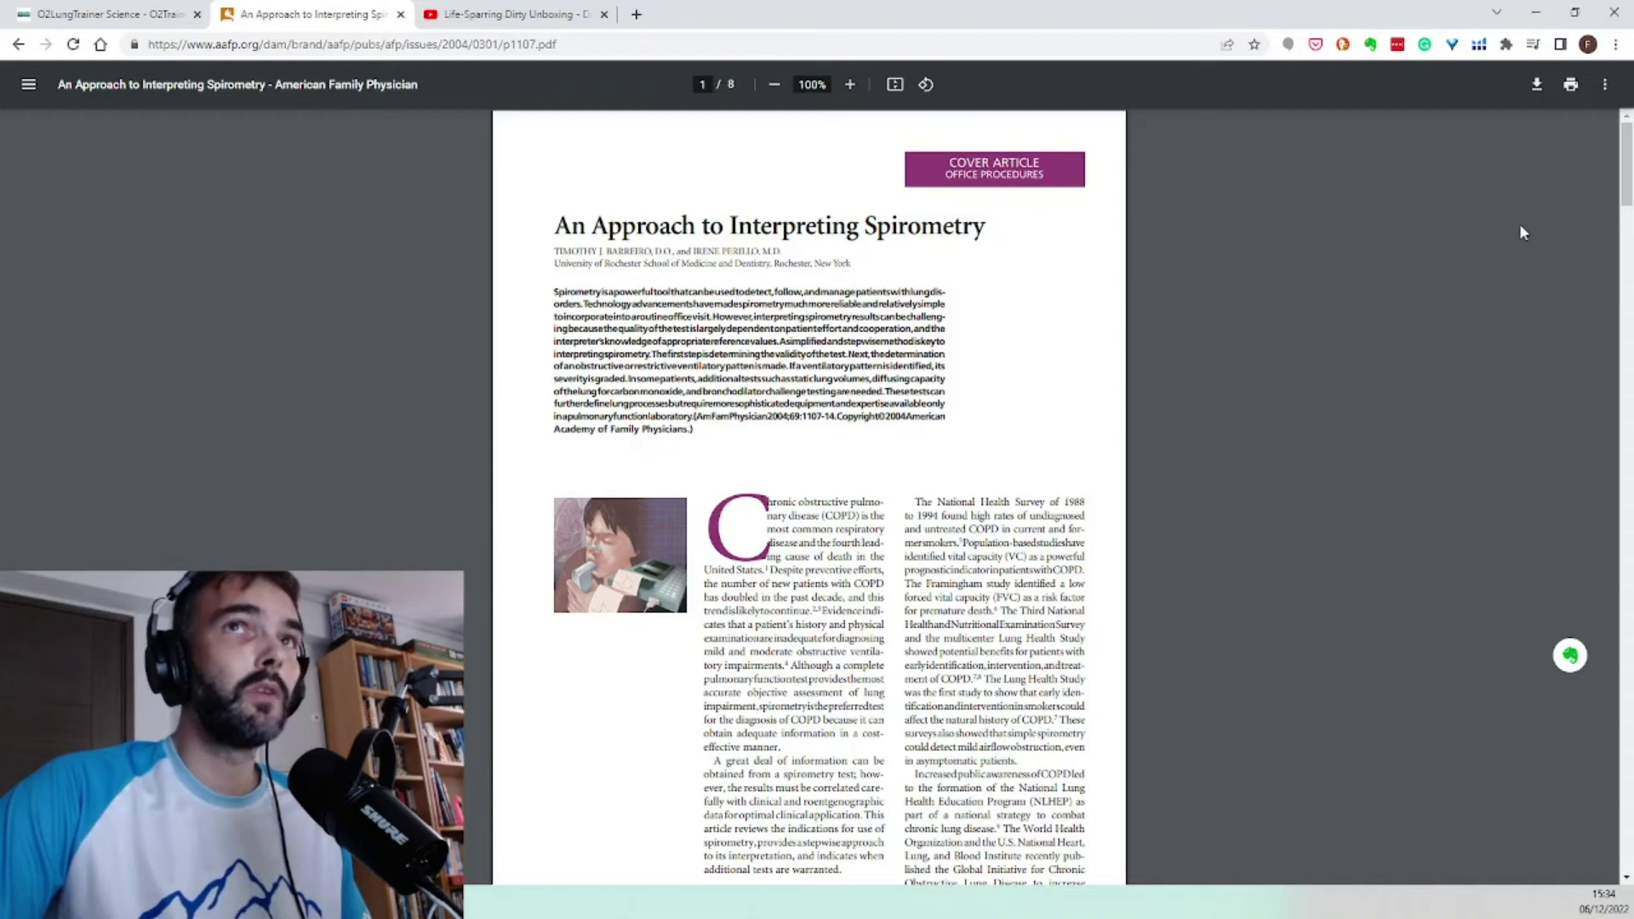
# Scroll the PDF article down to the tables on page 4.
pyautogui.rightClick(1626, 194)
pyautogui.click(1627, 204)
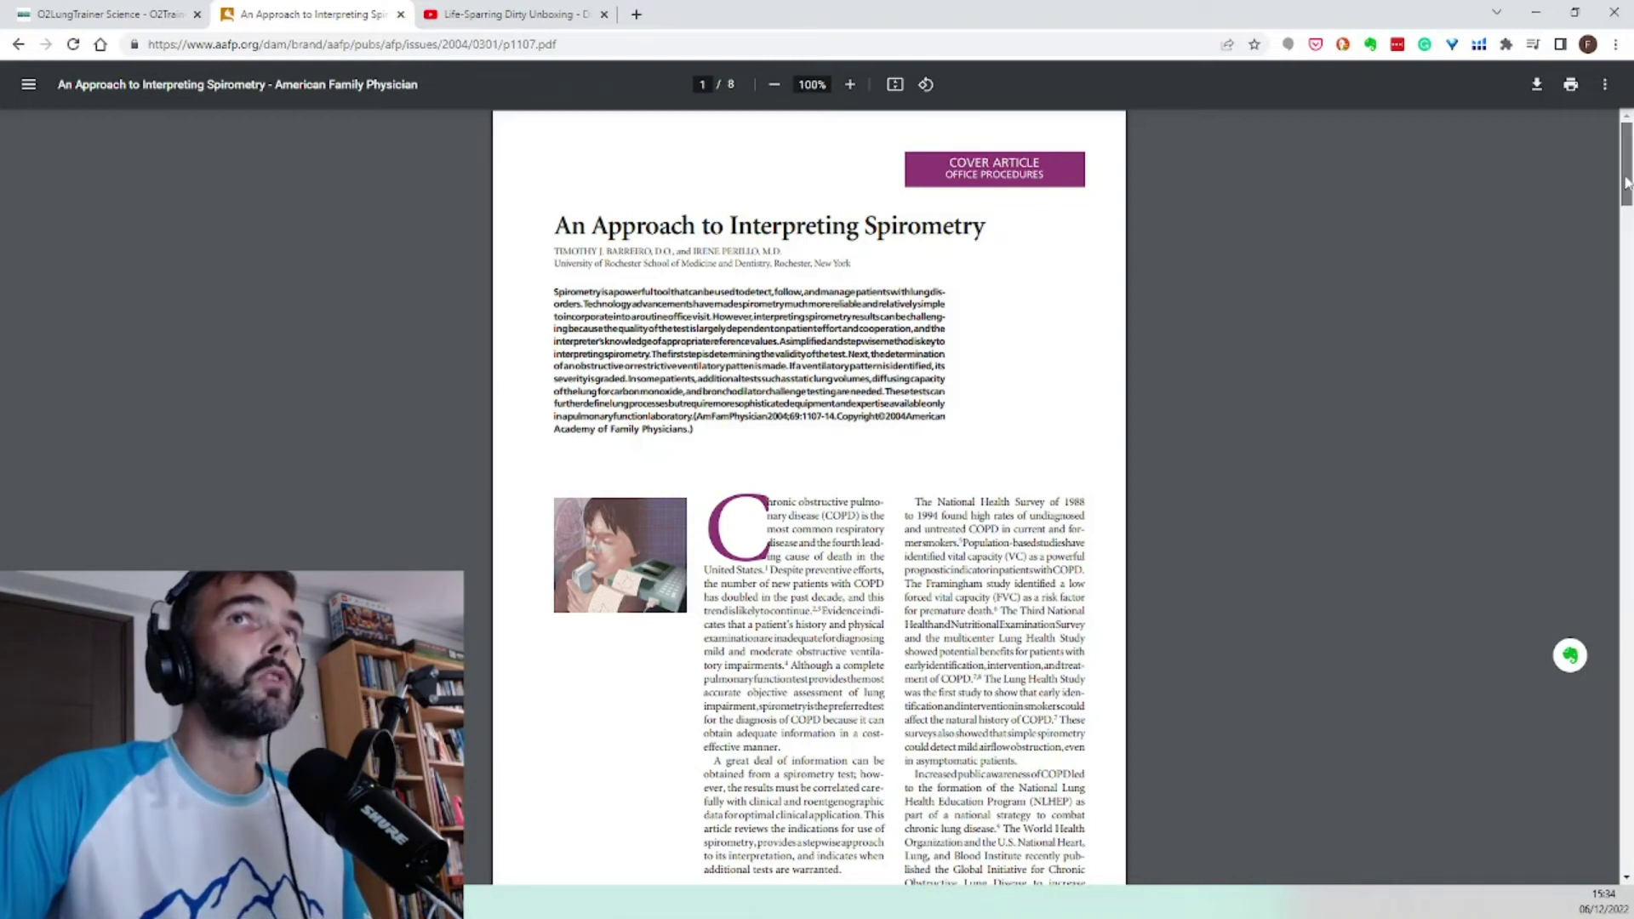
pyautogui.scroll(-1, 1629, 218)
pyautogui.moveTo(1627, 330); pyautogui.dragTo(1627, 412)
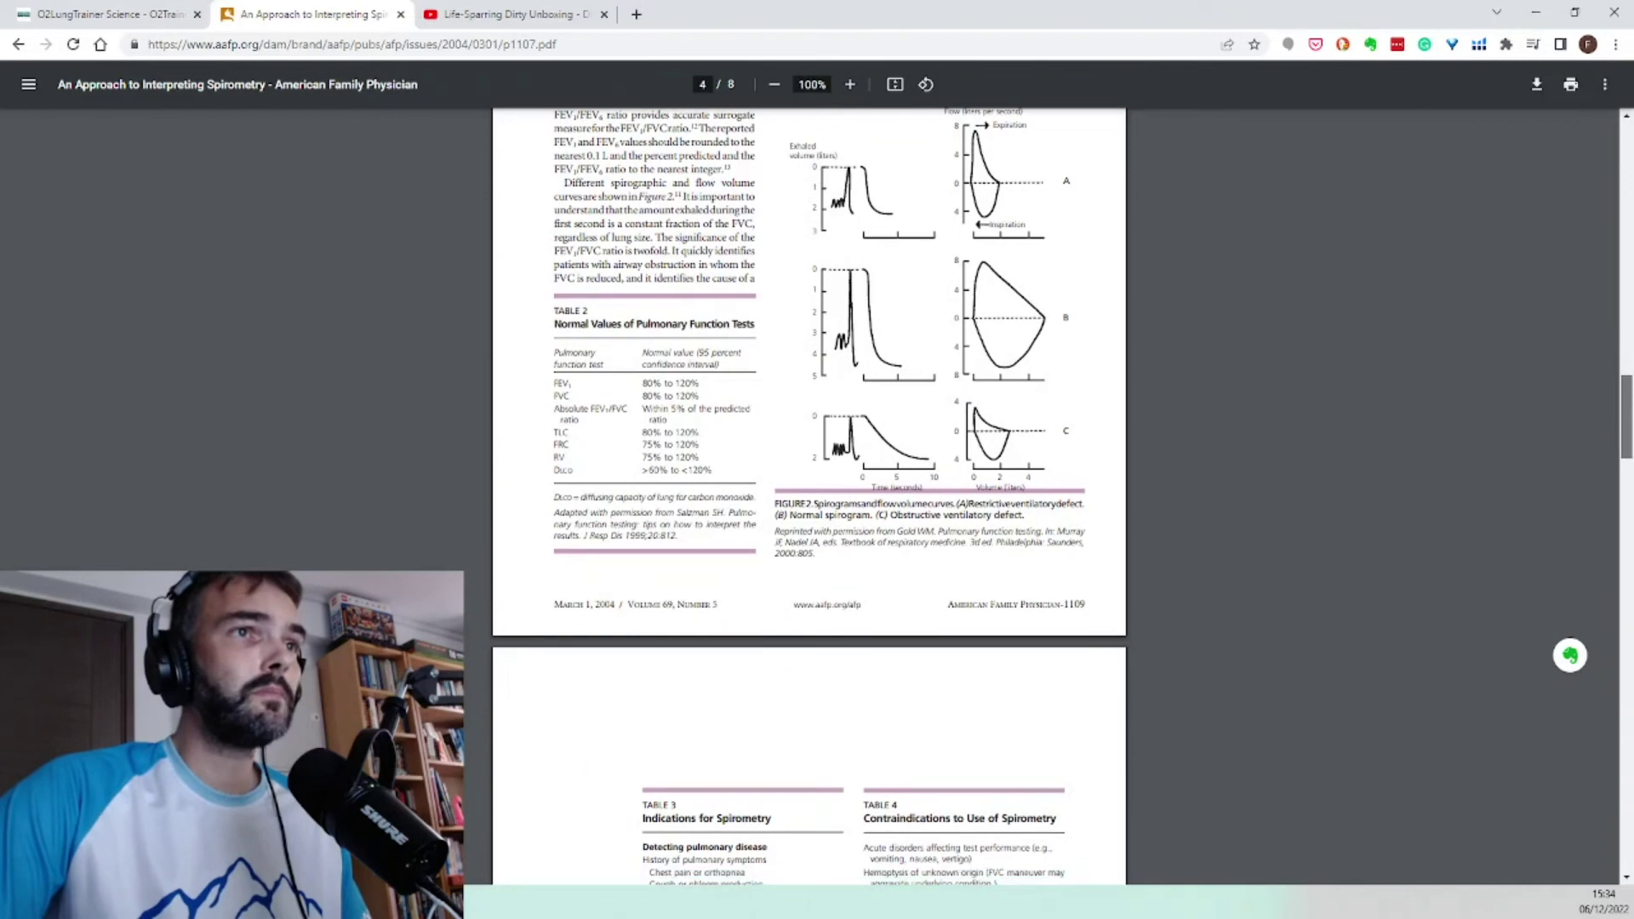
pyautogui.scroll(-3, 1379, 341)
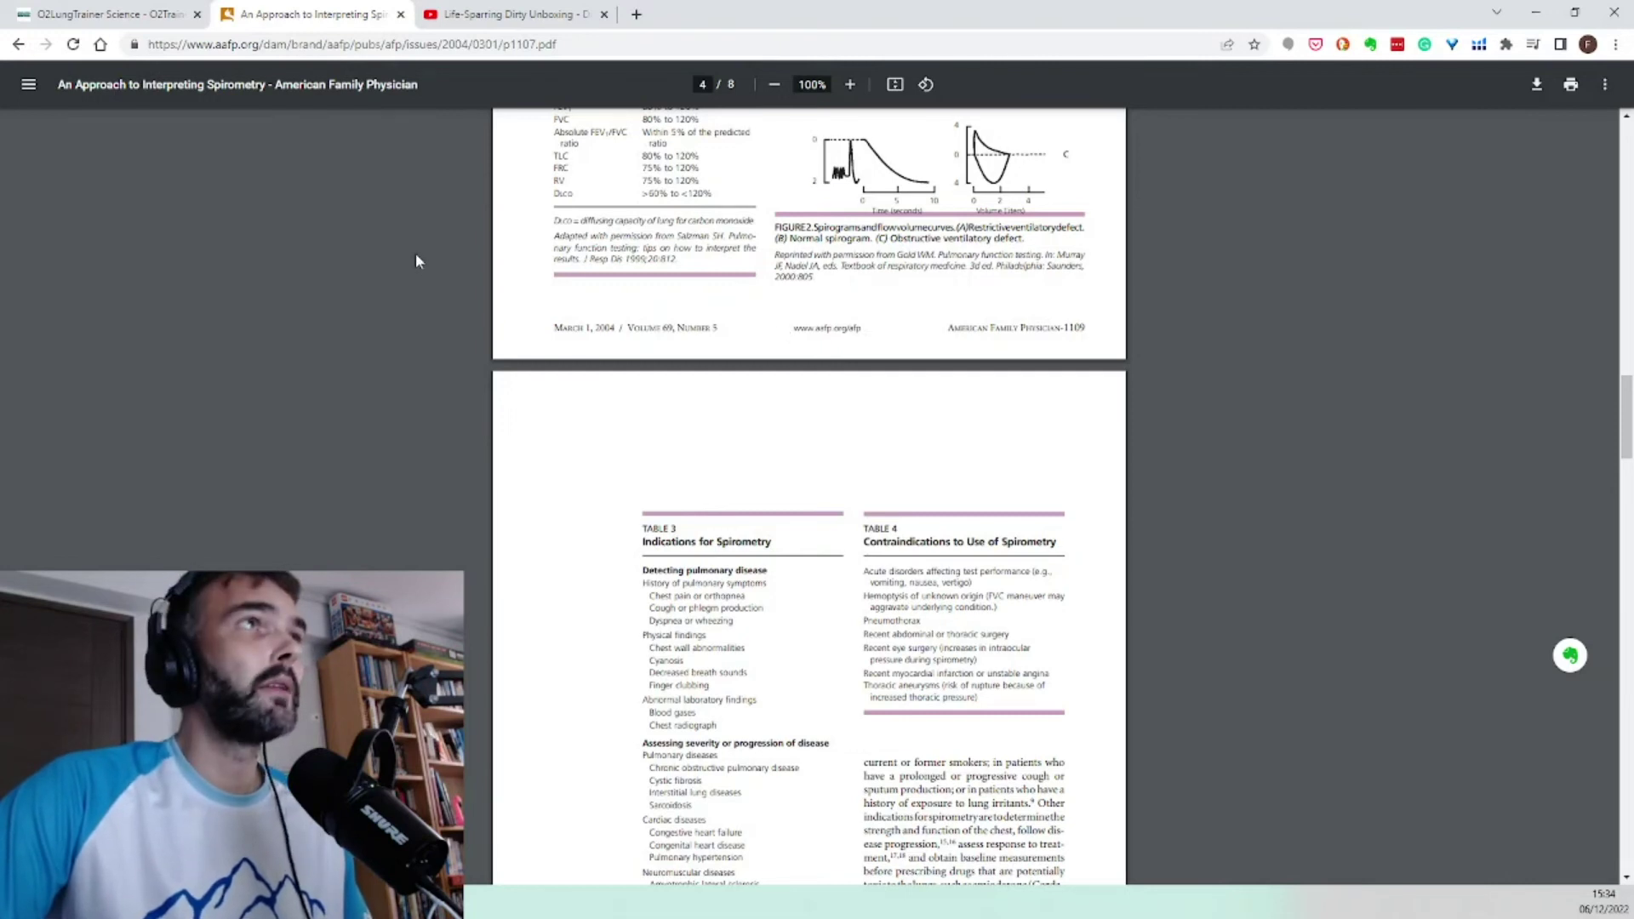
# From the O2LungTrainer Science page, go to the O2Trainer 2.0 product page priced $54.95.
pyautogui.click(100, 13)
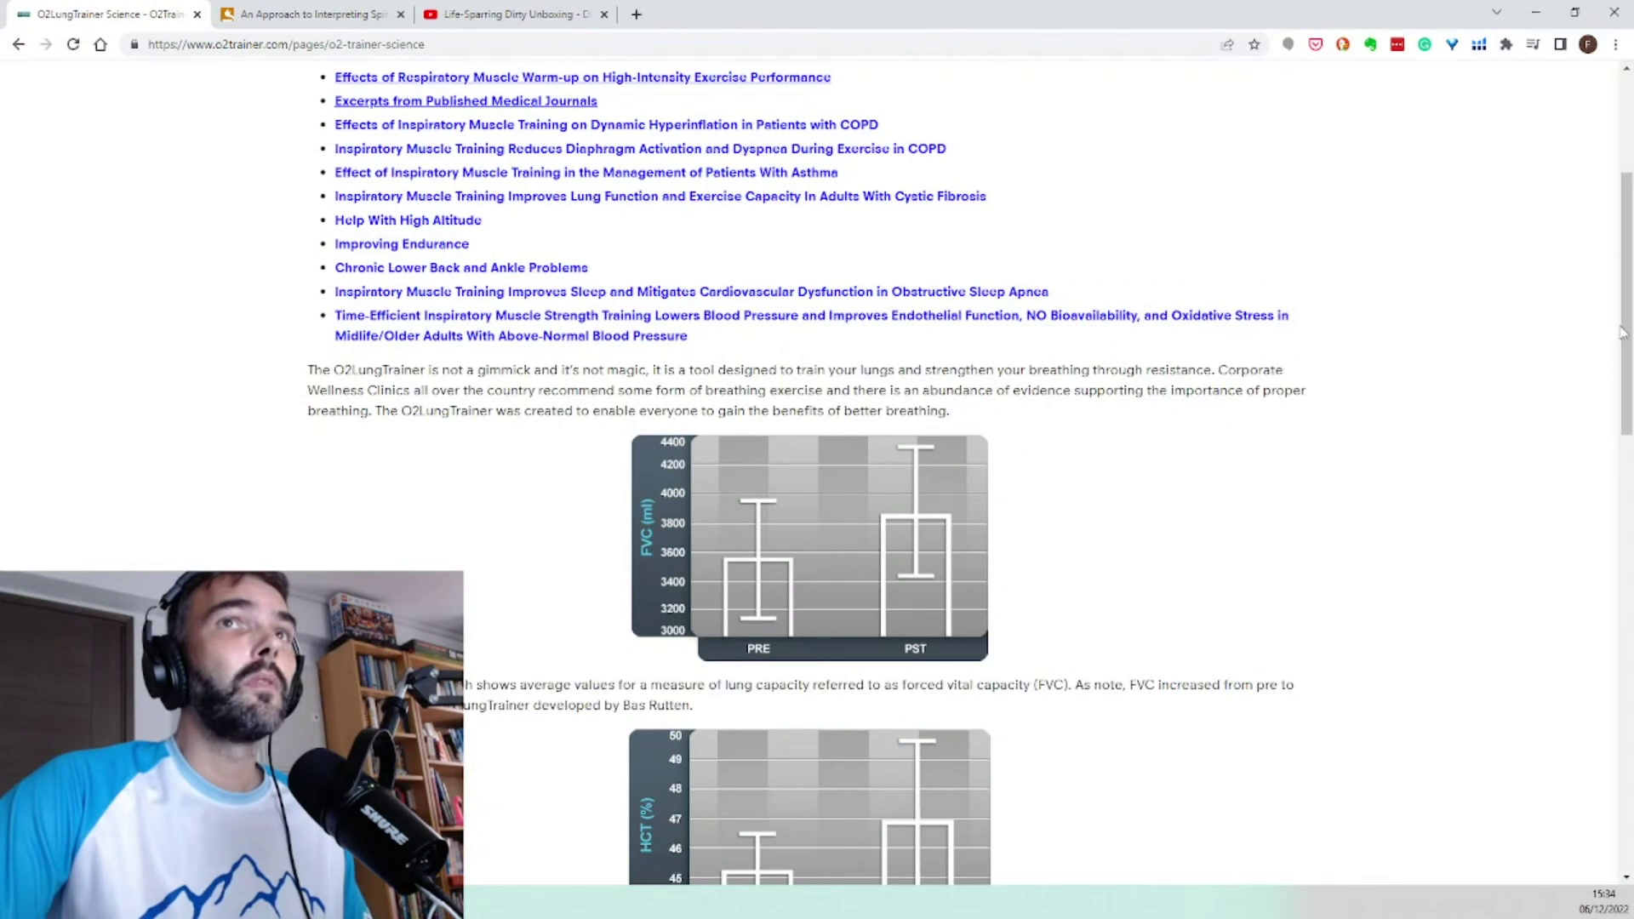
pyautogui.scroll(4, 1622, 332)
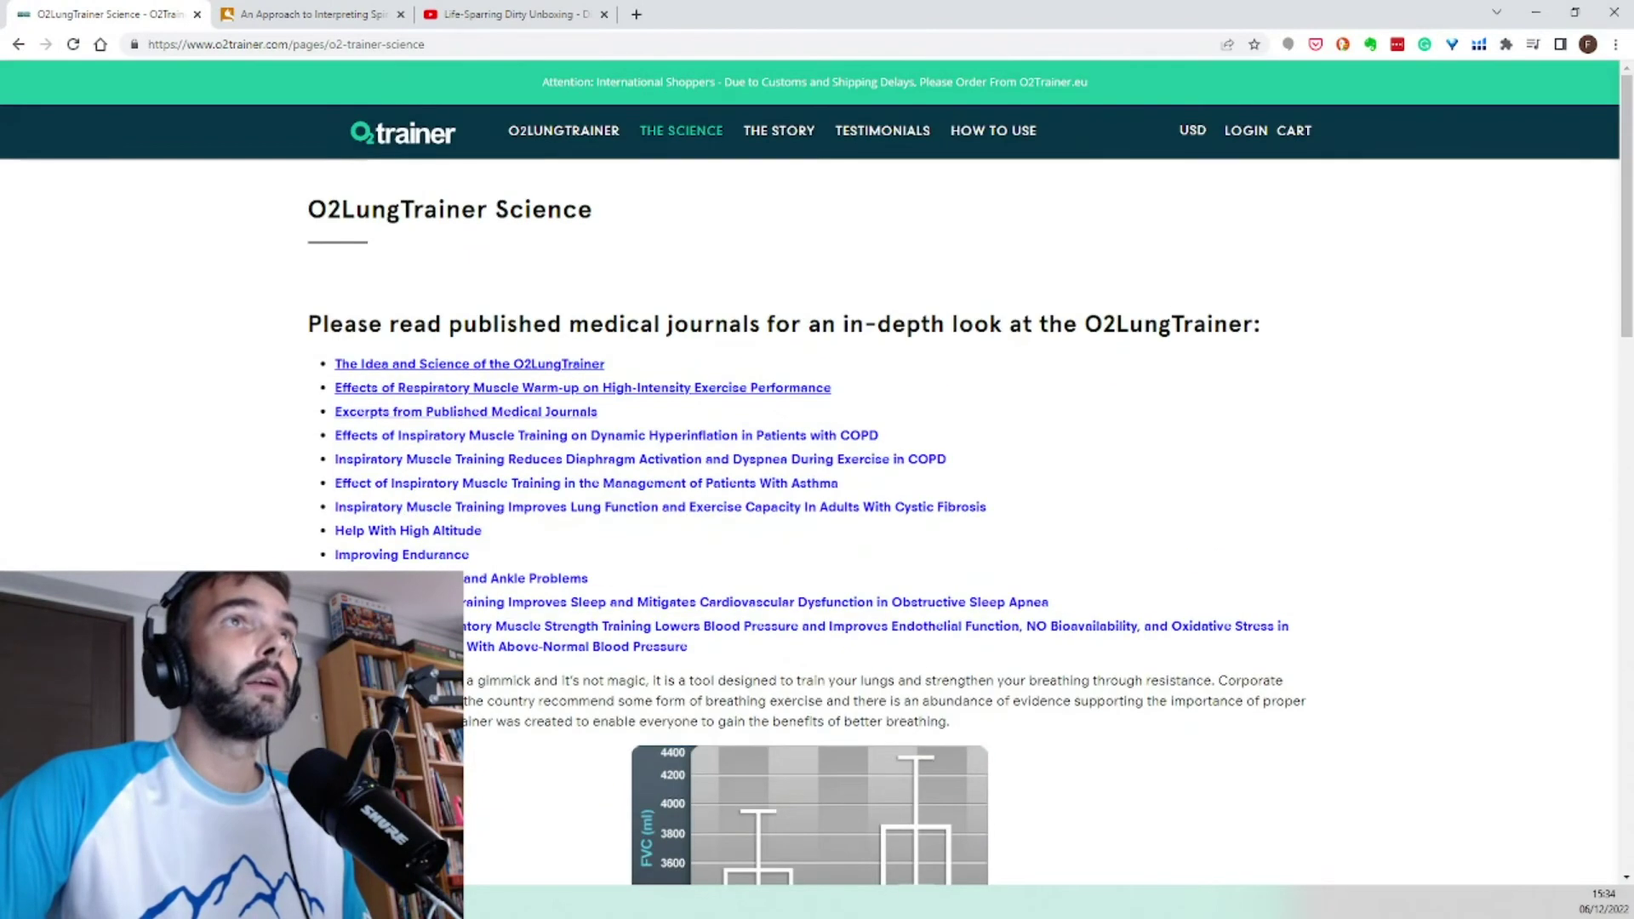
pyautogui.click(569, 132)
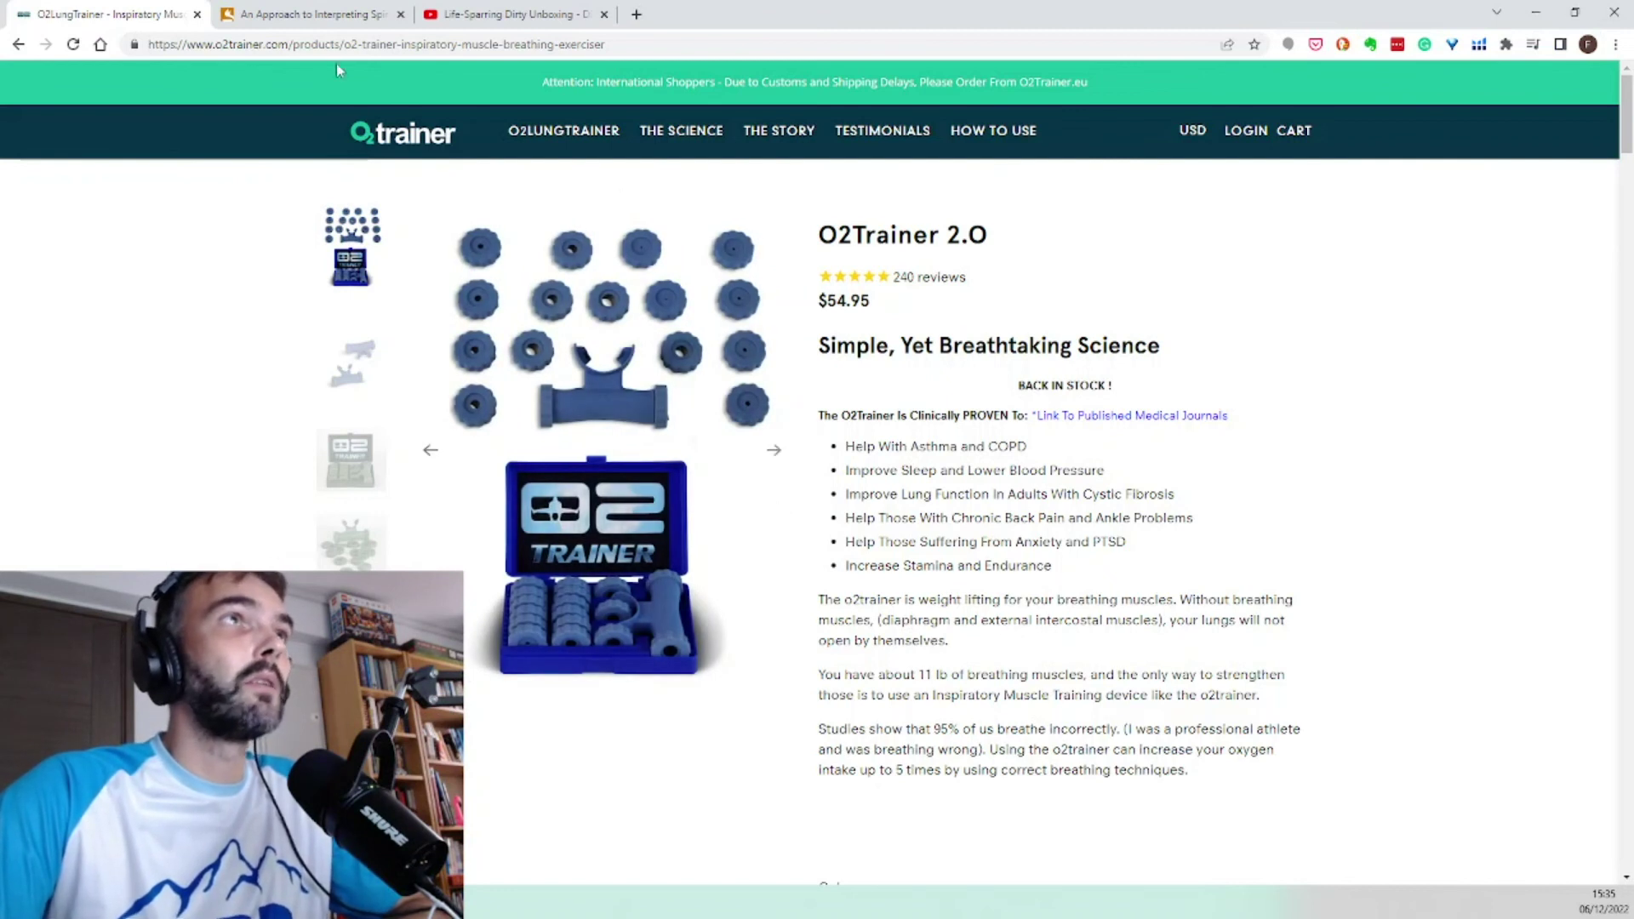
# Return to THE SCIENCE page and scroll to the journal links and FVC pre/post chart.
pyautogui.click(691, 136)
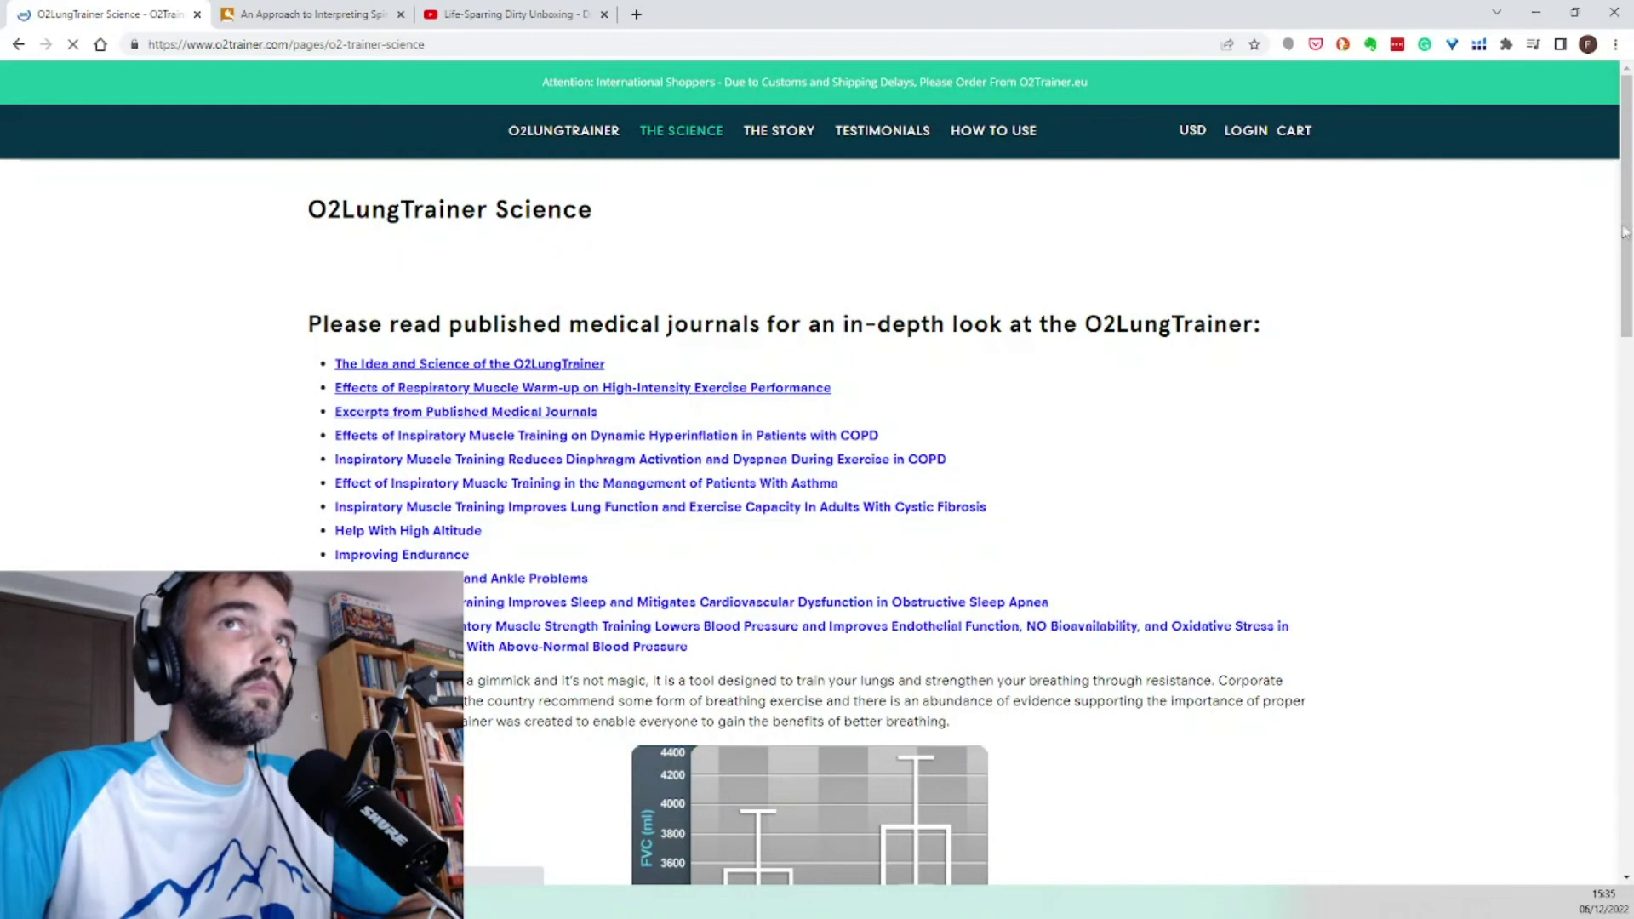
pyautogui.scroll(-3, 1623, 231)
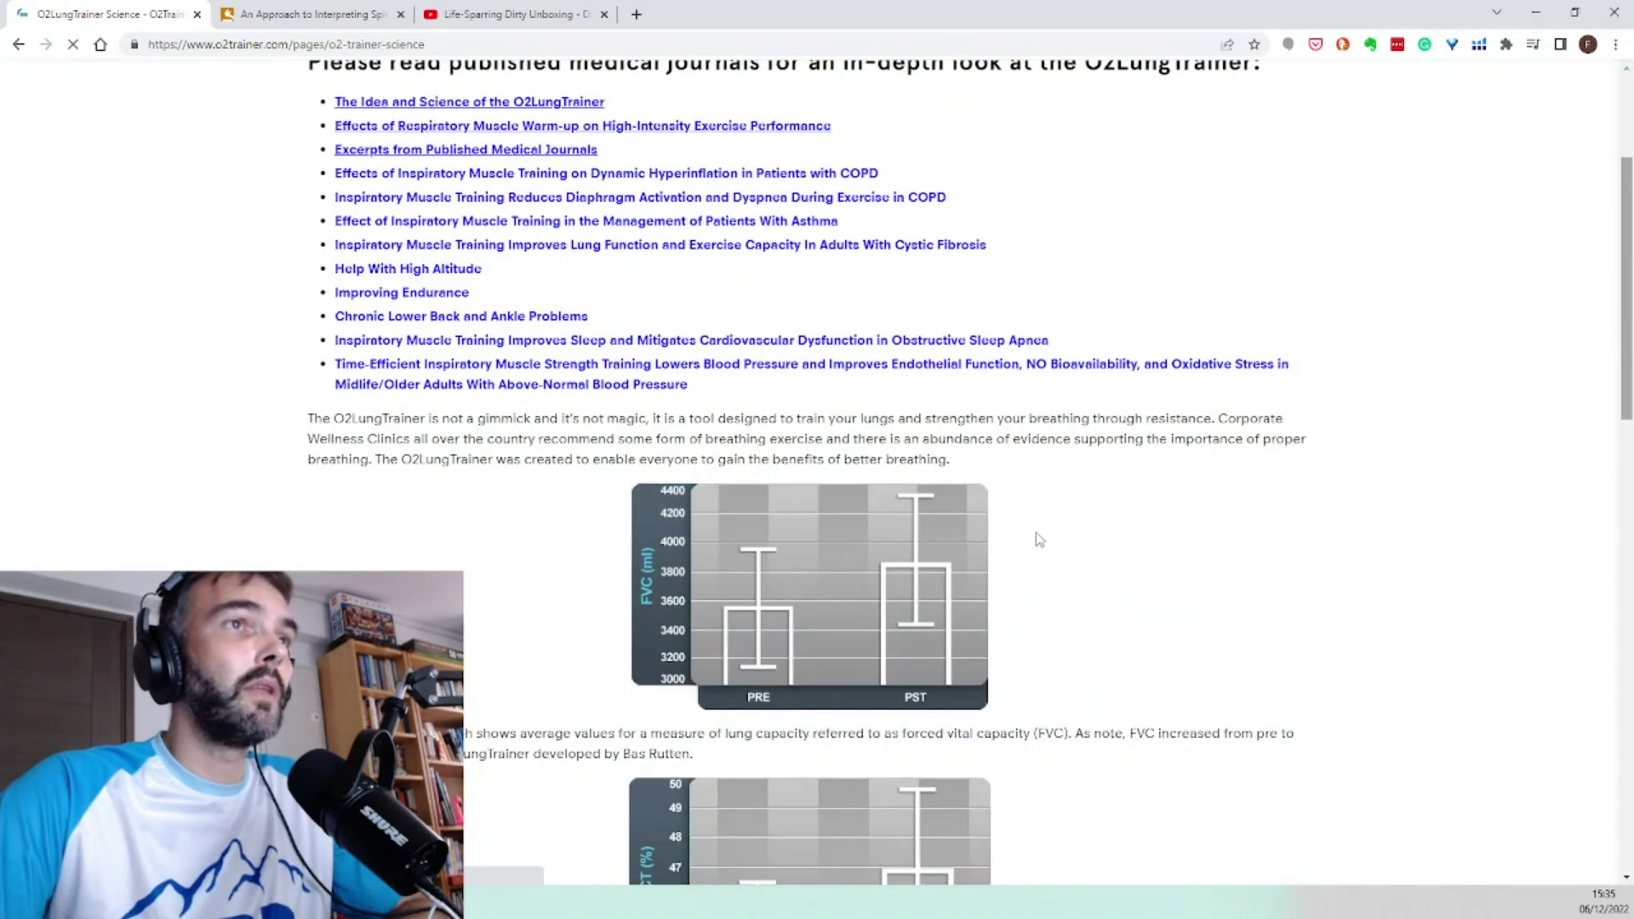